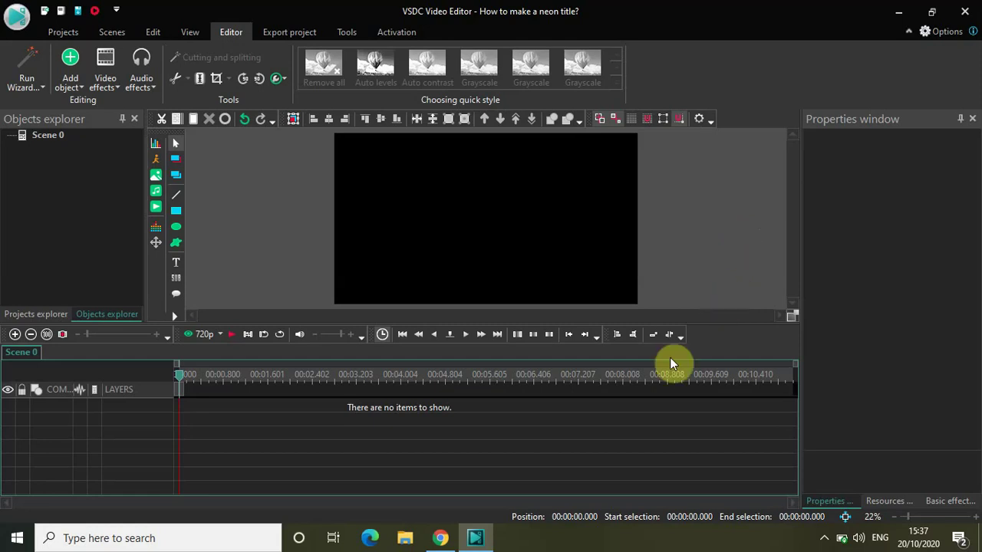
# - Look at the neon title reference image in Chrome and return to VSDC Video Editor
pyautogui.click(441, 539)
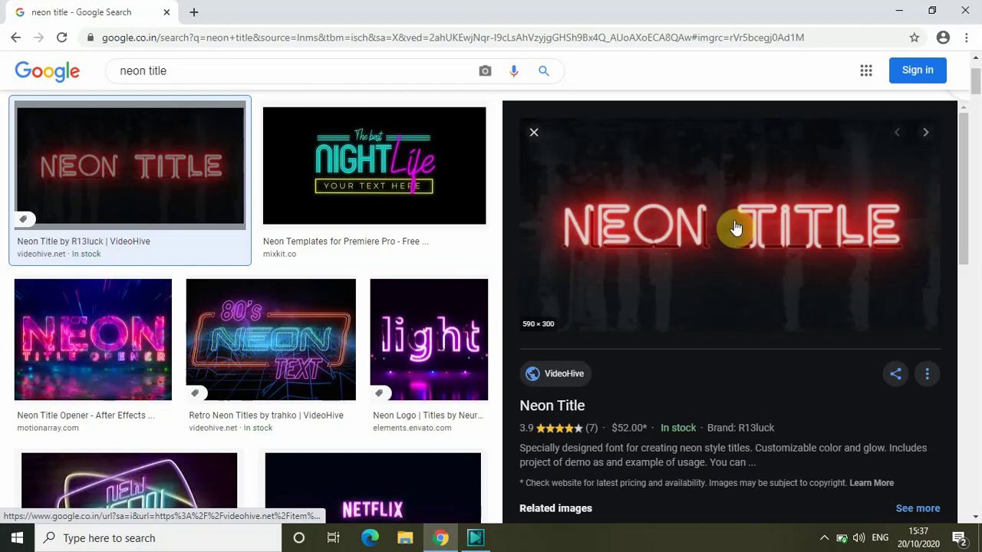
pyautogui.click(899, 11)
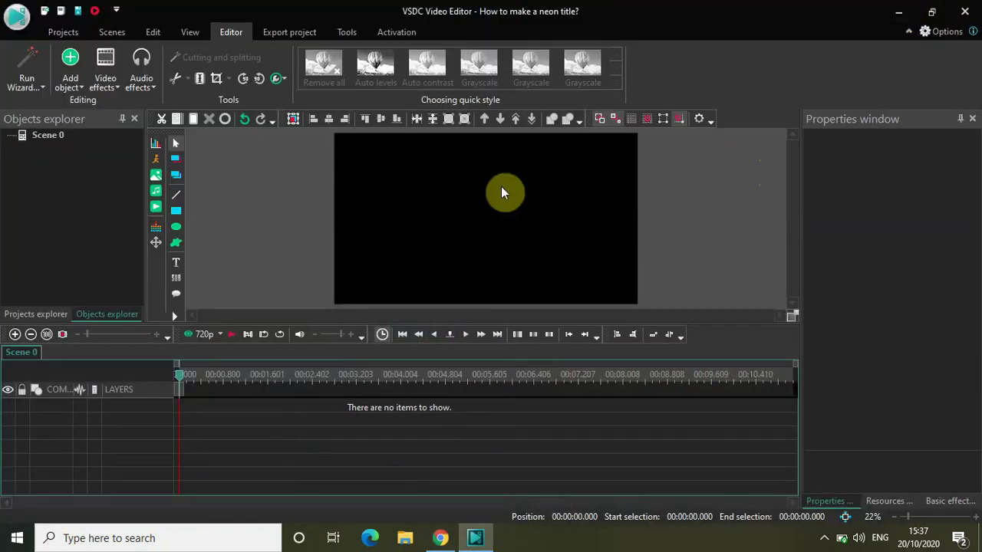
# - Add a text object starting from the cursor position, with a box about 1791 by 246 px across the scene's middle
pyautogui.click(177, 264)
pyautogui.click(217, 259)
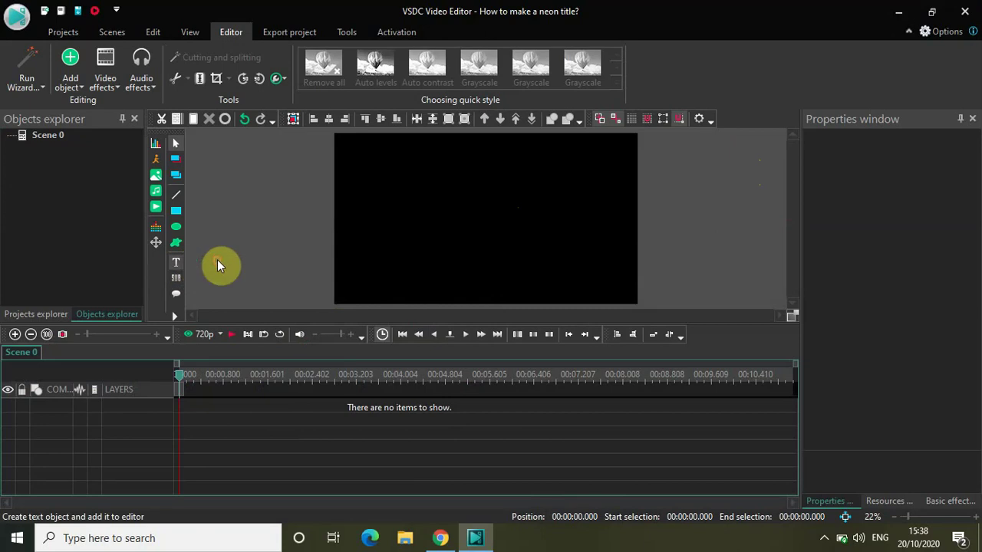
pyautogui.click(438, 221)
pyautogui.click(619, 338)
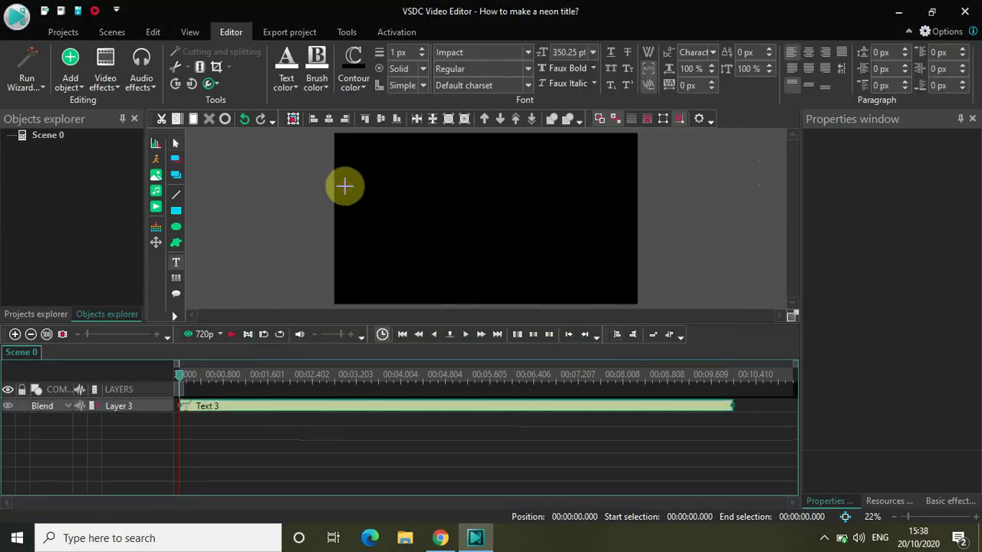
pyautogui.moveTo(344, 186); pyautogui.dragTo(628, 225)
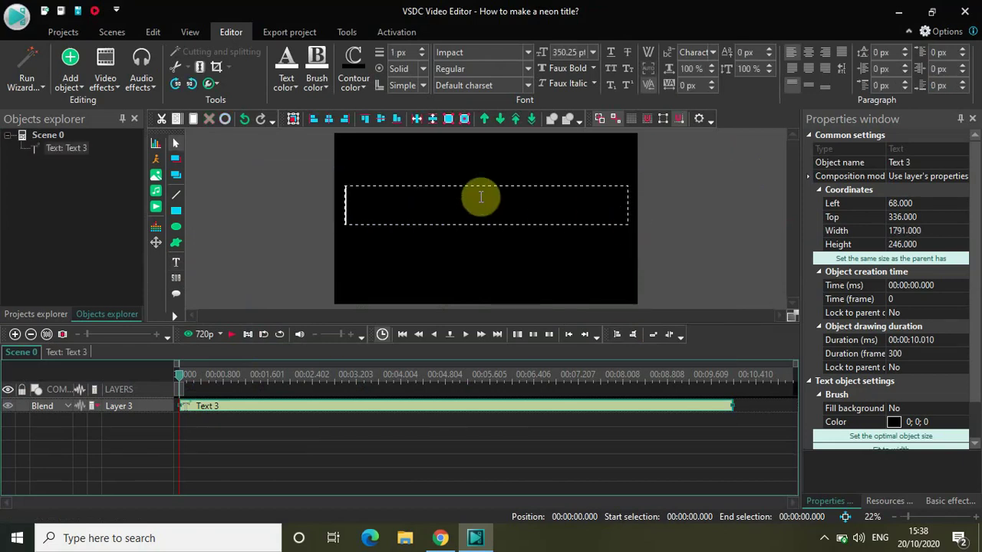
# - Enter "How to make a" as the text of the new text object
pyautogui.write('N')
pyautogui.press('BackSpace')
pyautogui.write('U')
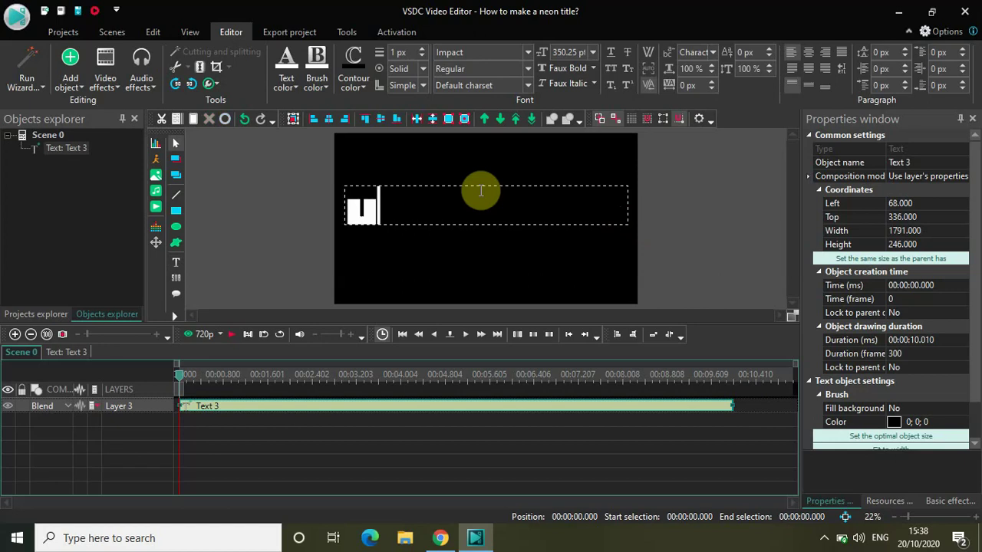
pyautogui.write('N')
pyautogui.press('BackSpace')
pyautogui.write('ow to m')
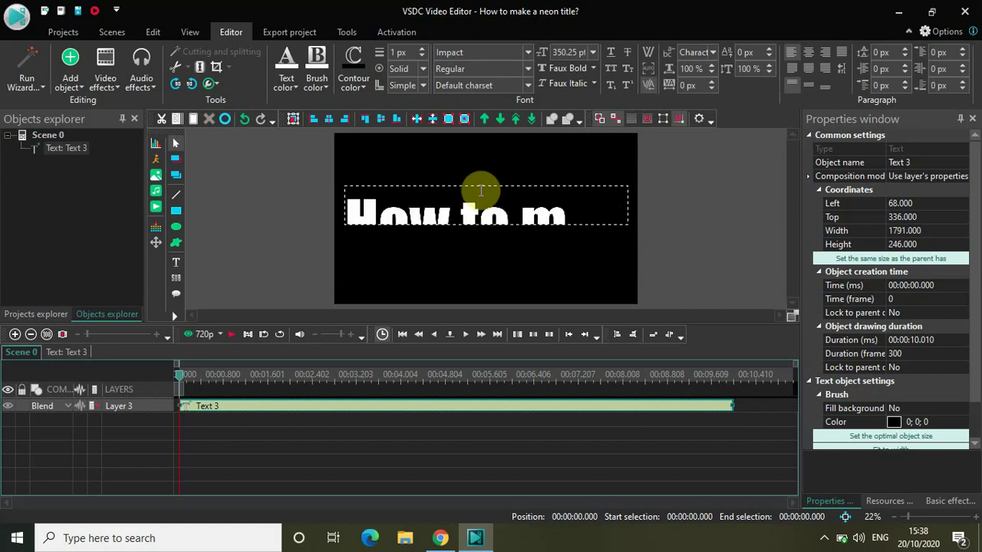
pyautogui.write('ak')
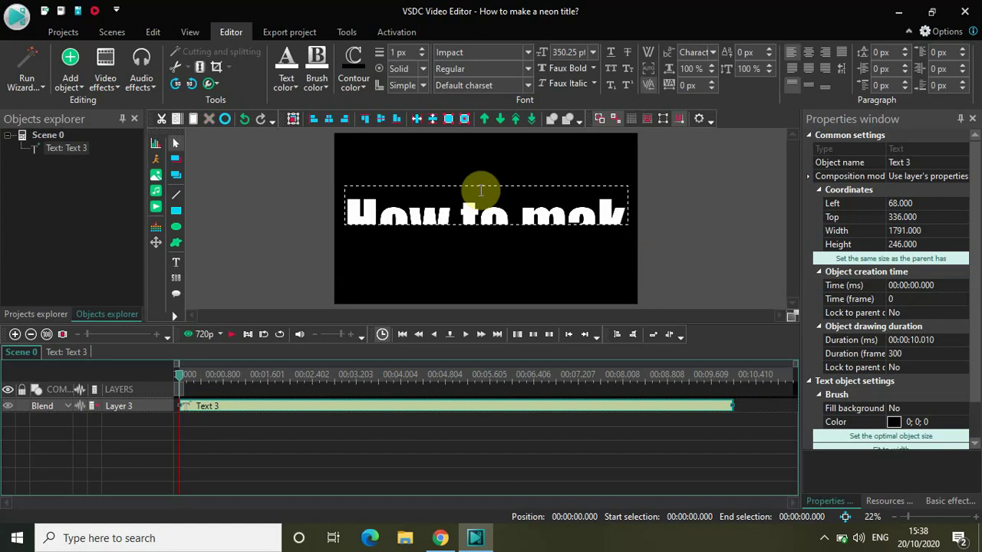
# - Format all of the "How to make a" text in French Script MT at 250 pt
pyautogui.hotkey('ctrl', 'a')
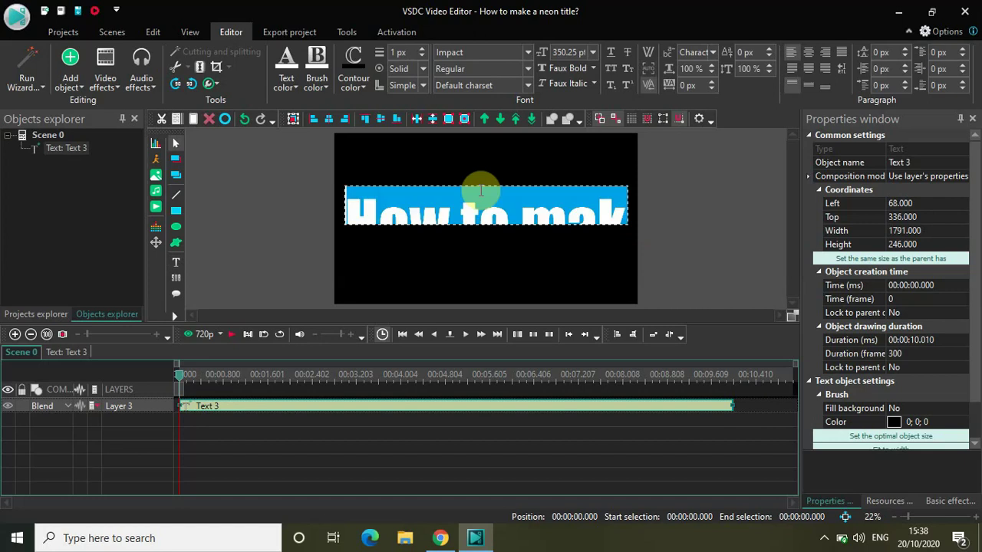
pyautogui.click(529, 51)
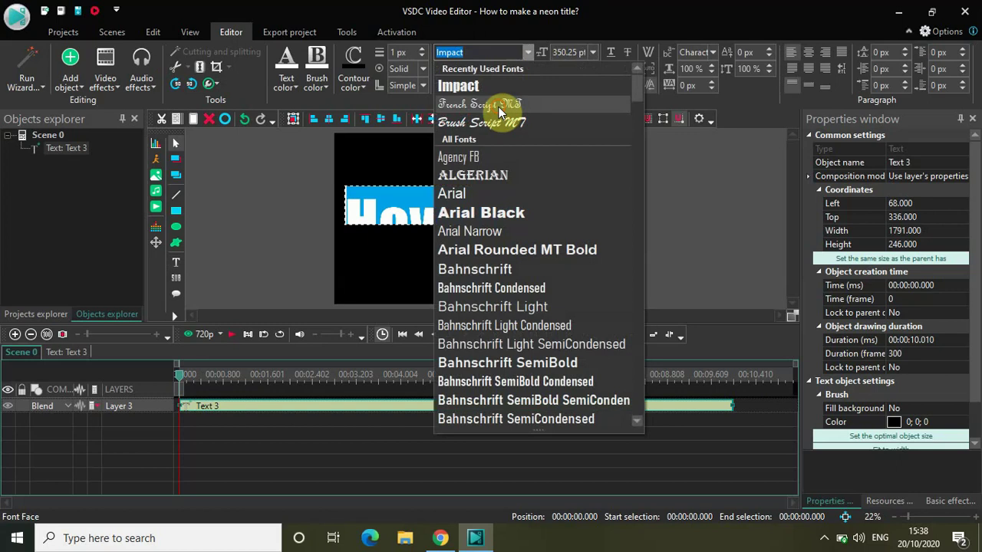
pyautogui.click(498, 106)
pyautogui.click(568, 52)
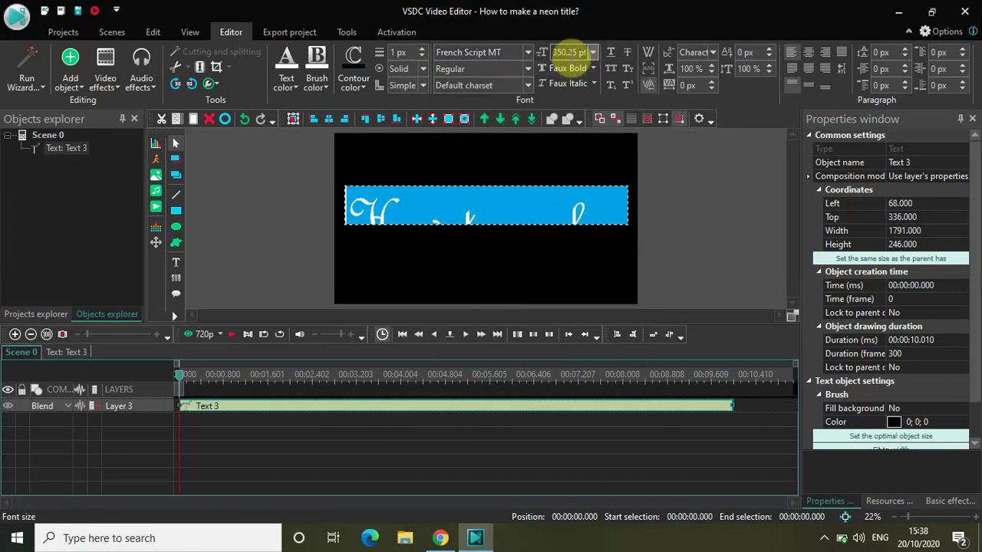
pyautogui.write('2')
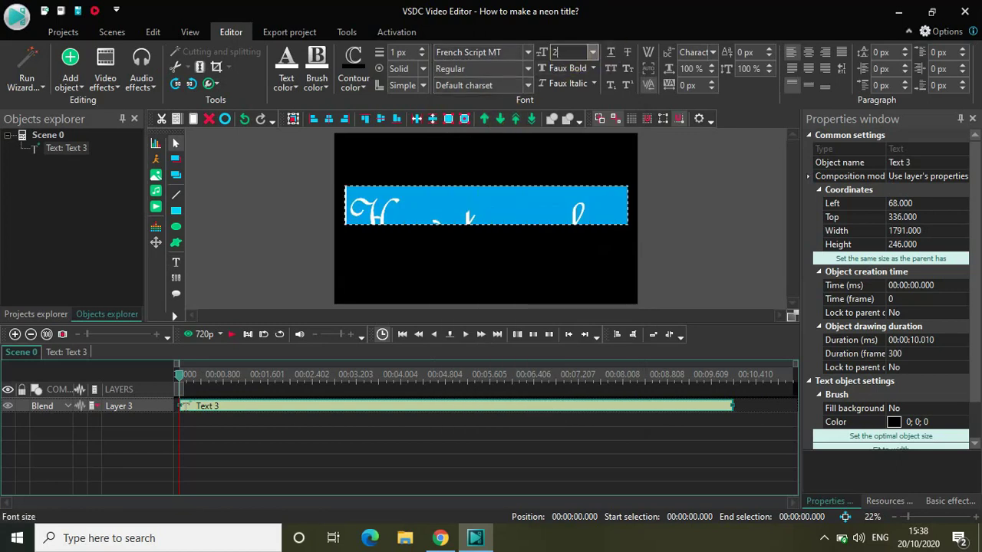
pyautogui.write('50')
pyautogui.press('Return')
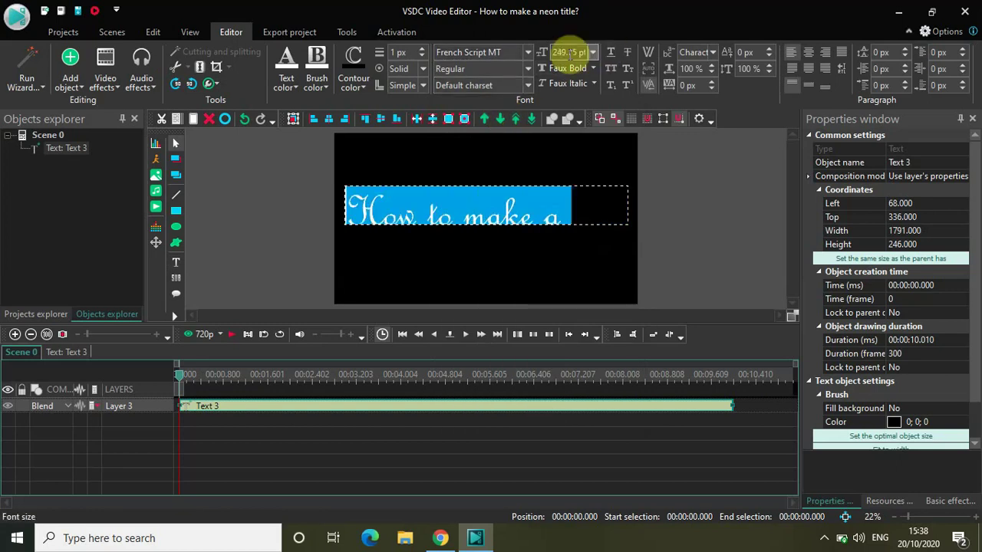
# - Centre the "How to make a" text horizontally and vertically in its box and deselect the object
pyautogui.click(809, 78)
pyautogui.click(807, 50)
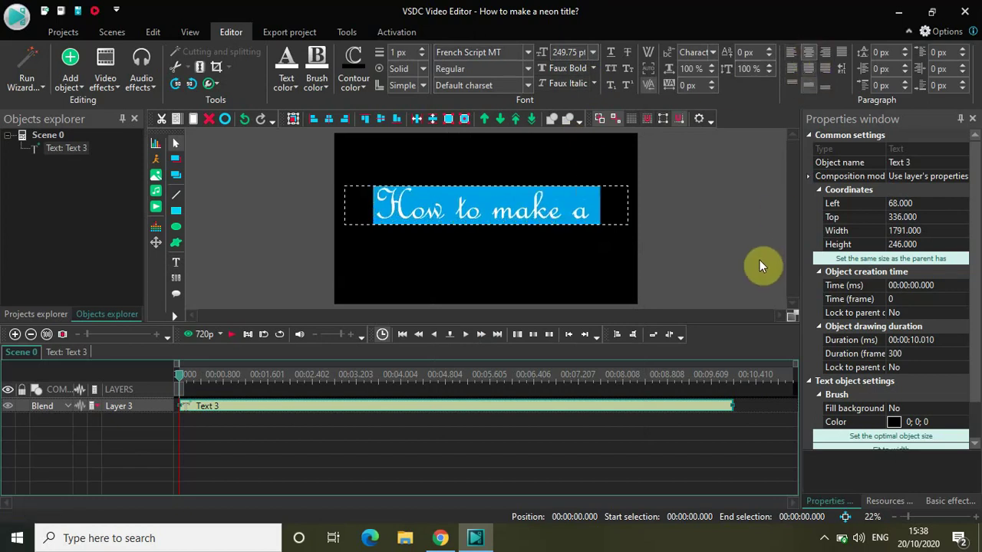
pyautogui.click(693, 211)
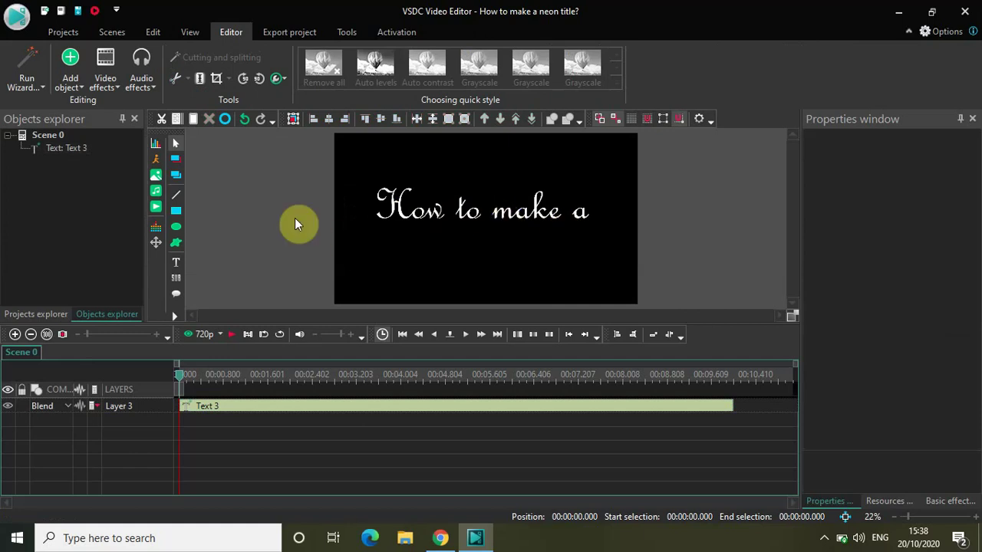
# - Add a second text object reading "NEON TITLE" in a box about 1791 by 259 px directly below the first line
pyautogui.click(176, 263)
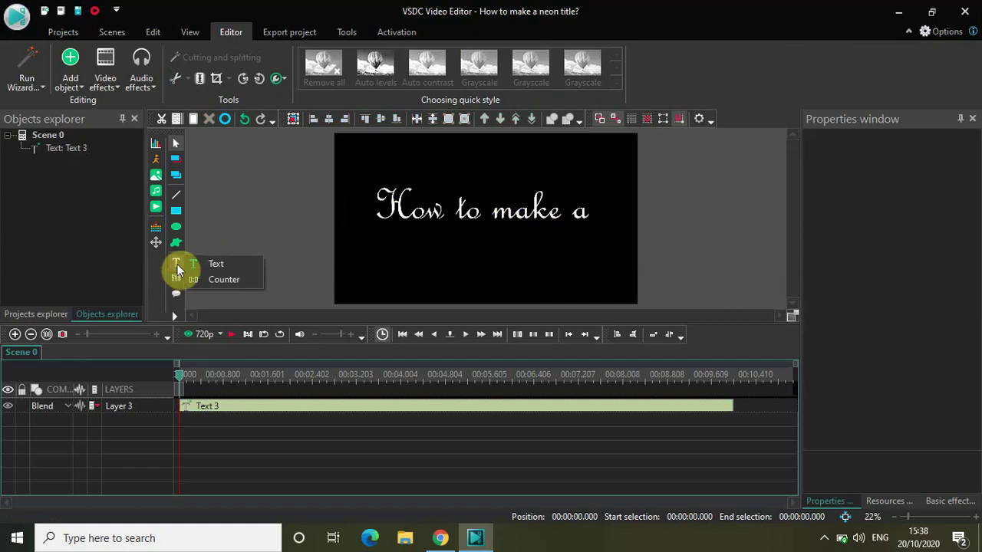
pyautogui.click(219, 264)
pyautogui.click(413, 259)
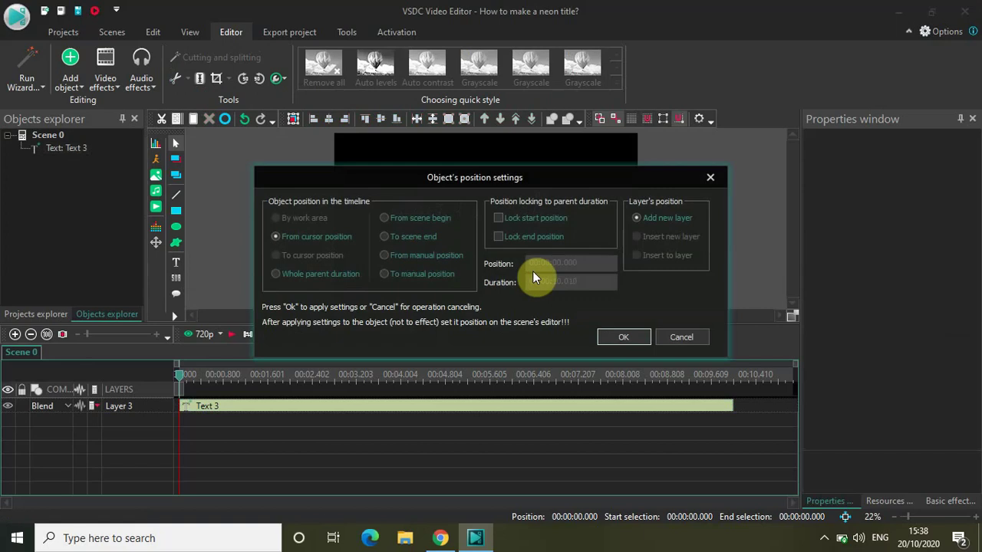
pyautogui.click(619, 338)
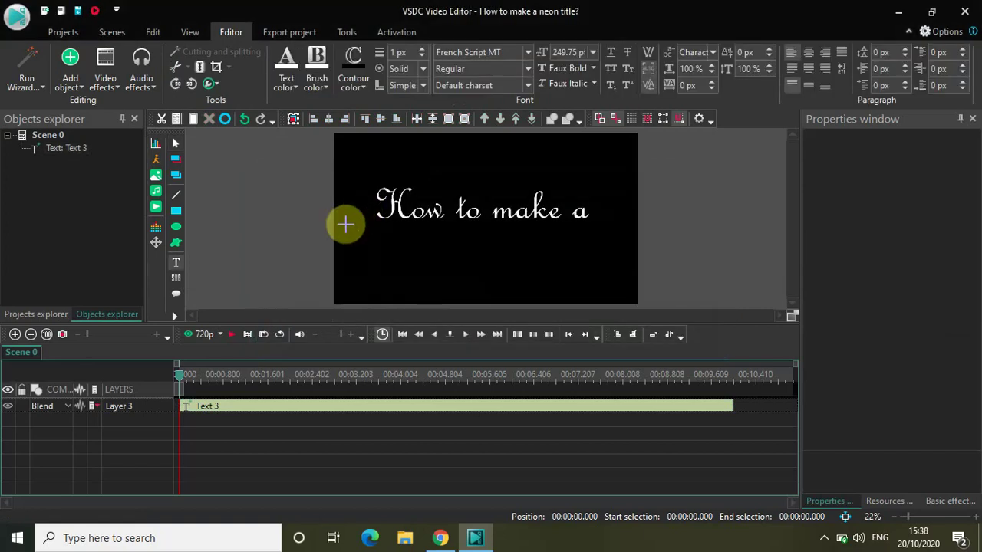
pyautogui.moveTo(344, 224); pyautogui.dragTo(627, 266)
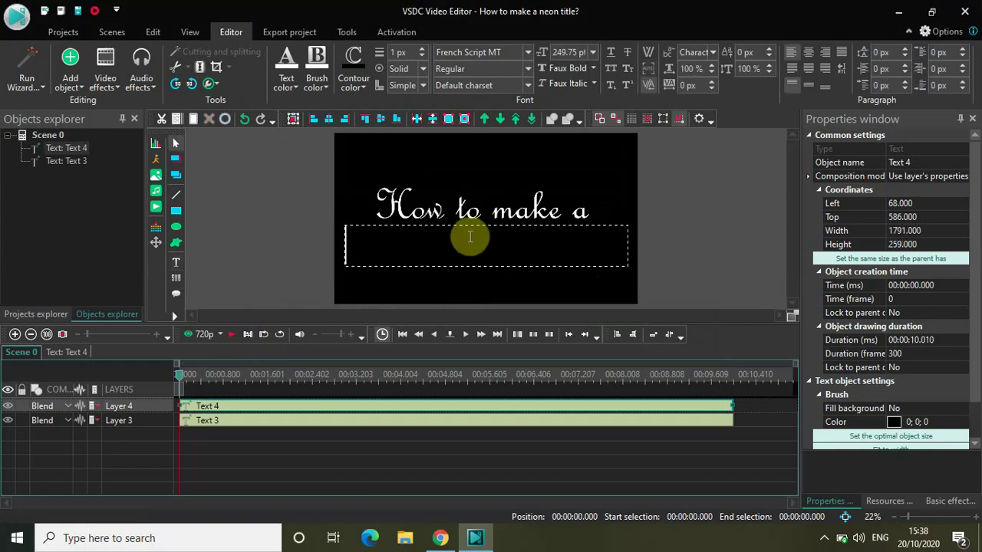
pyautogui.write('NE')
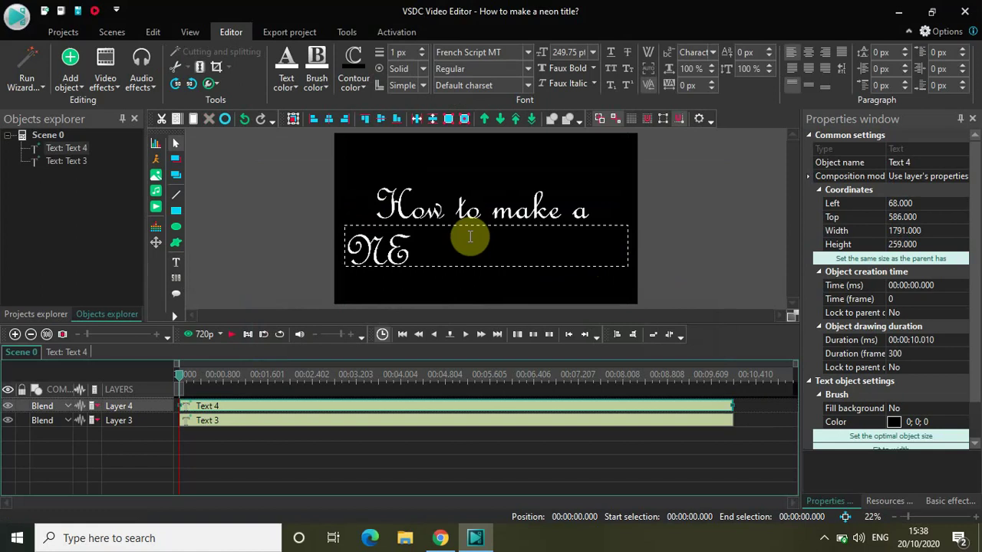
pyautogui.write('ON')
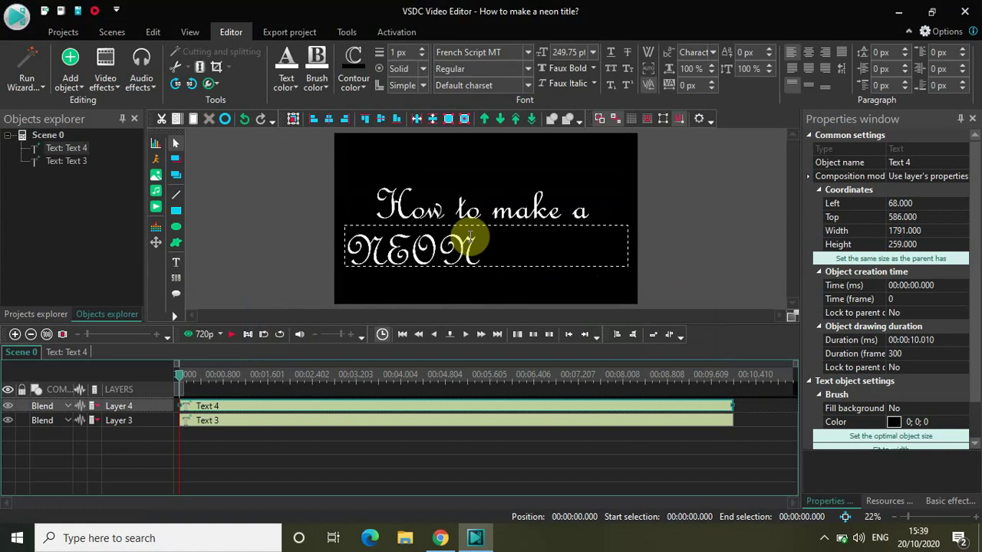
pyautogui.write(' TITLE')
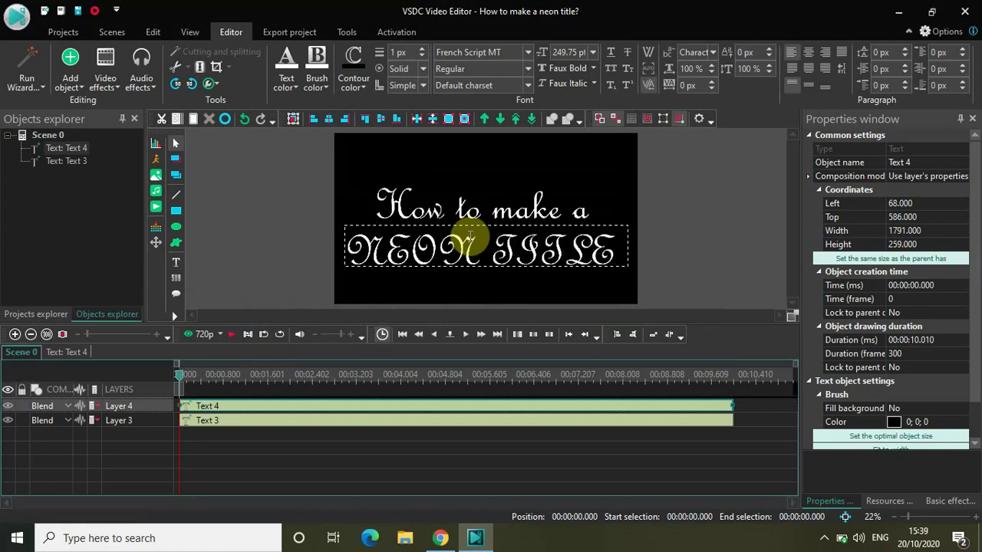
# - Format all of the "NEON TITLE" text in Impact at 350 pt
pyautogui.hotkey('ctrl', 'a')
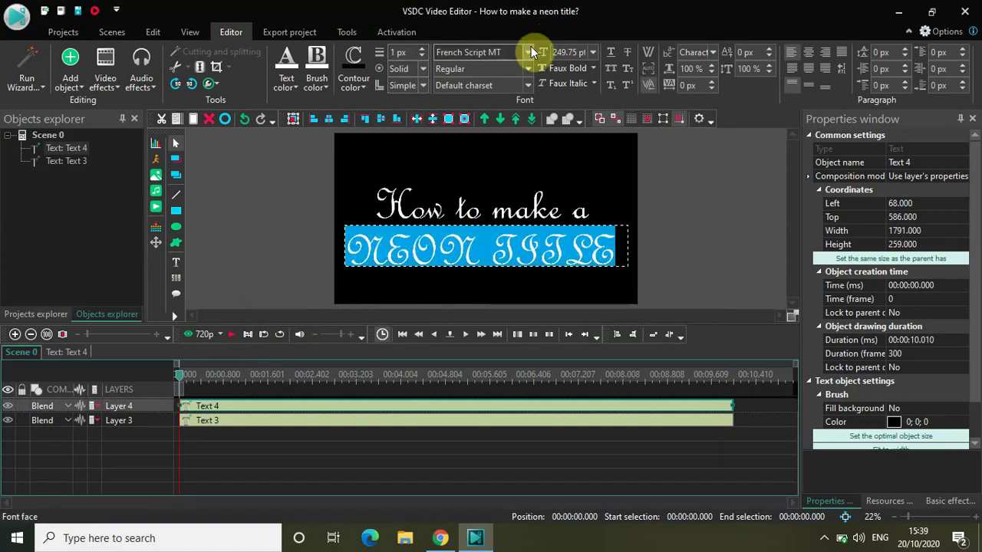
pyautogui.click(529, 52)
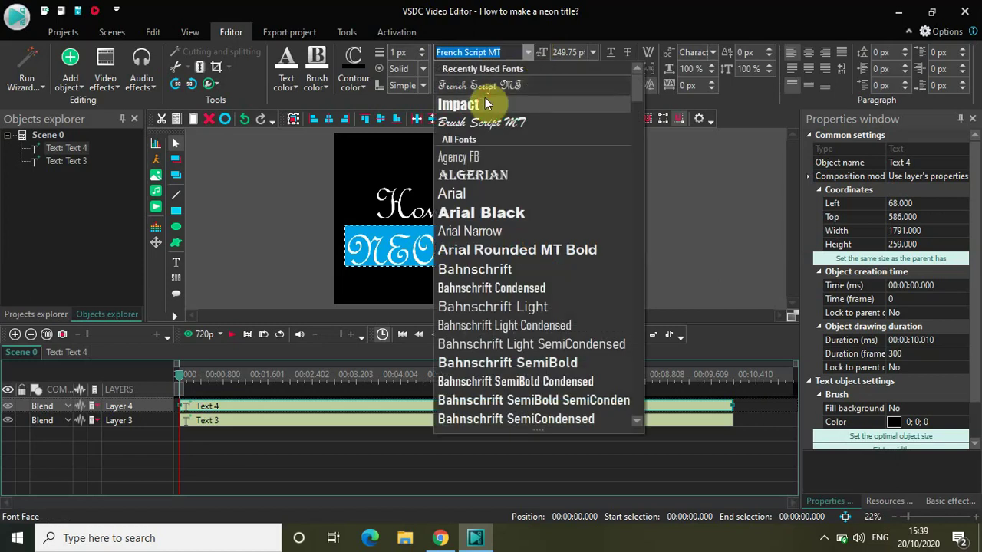
pyautogui.click(485, 102)
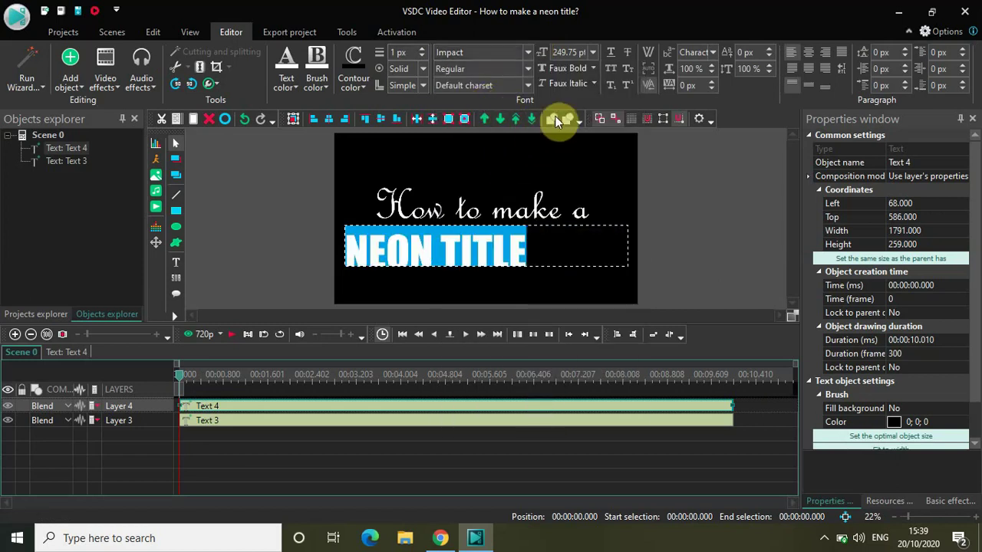
pyautogui.click(566, 52)
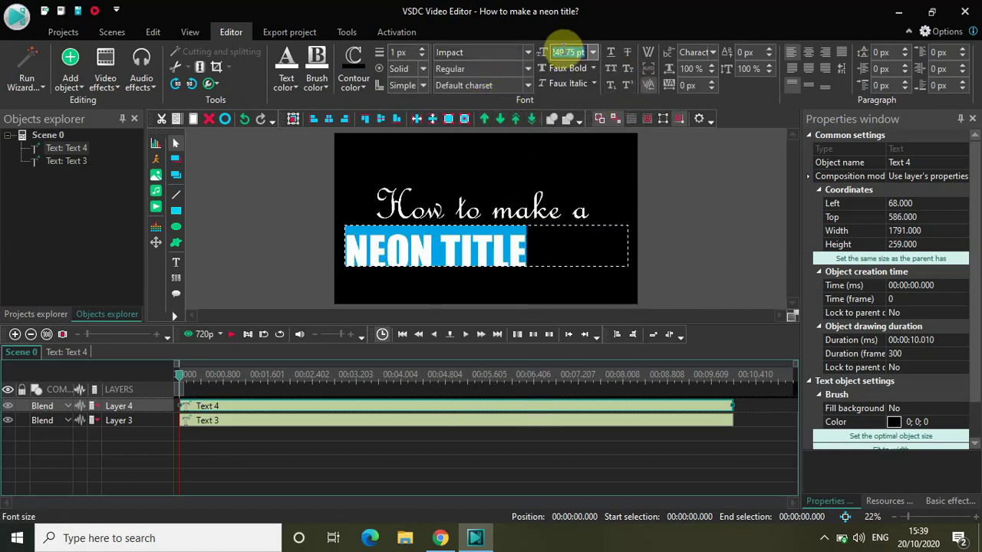
pyautogui.write('350.25')
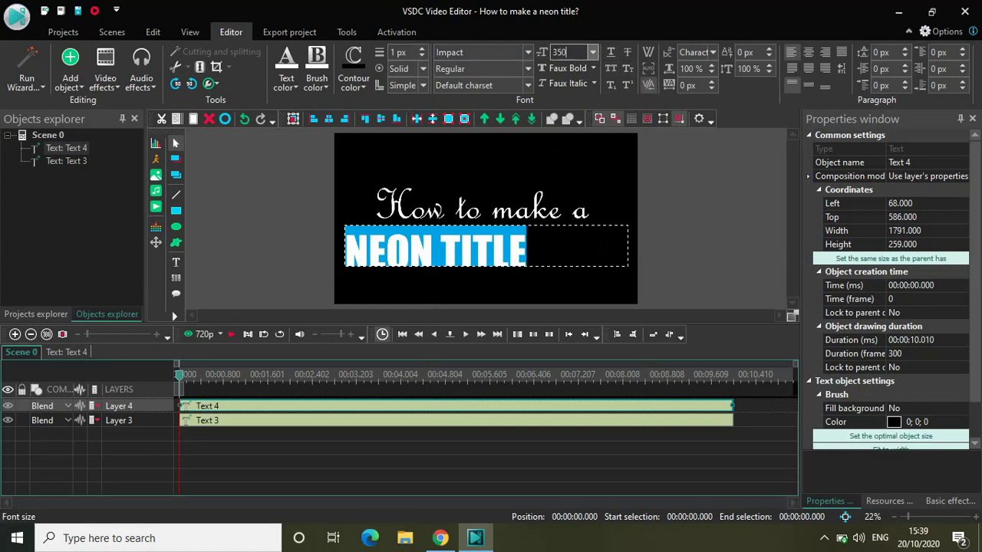
pyautogui.press('Return')
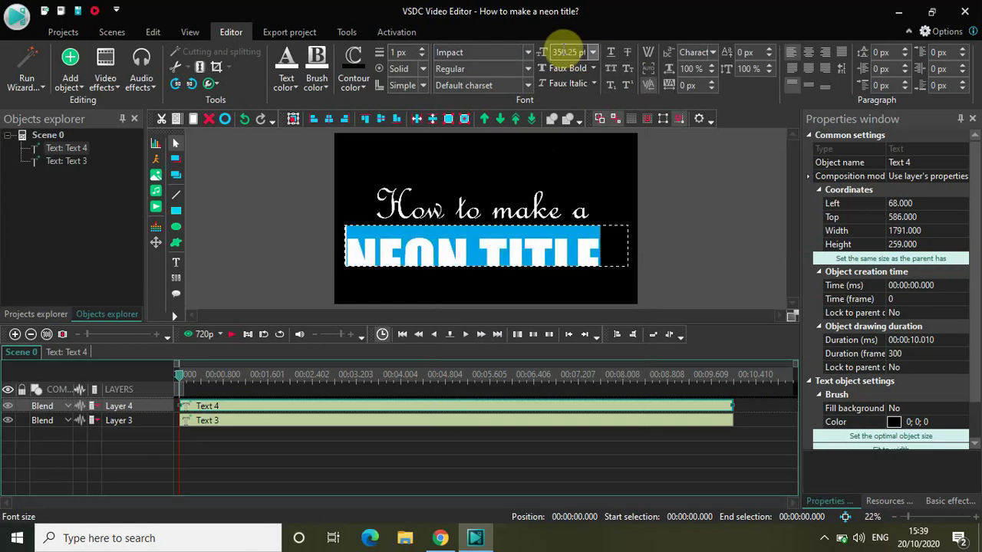
# - Centre the "NEON TITLE" text horizontally and vertically within its box
pyautogui.click(808, 89)
pyautogui.click(806, 52)
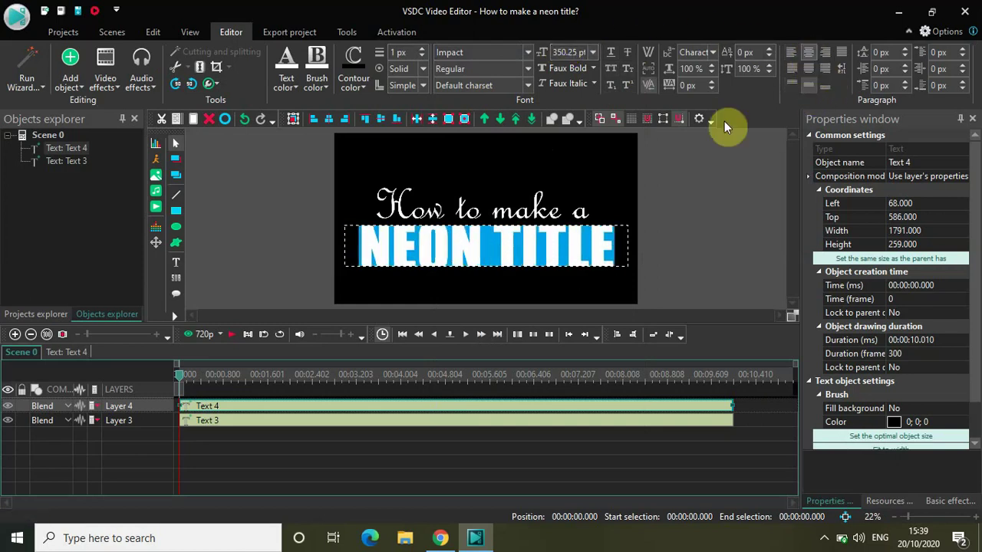
pyautogui.click(687, 246)
# - Enlarge the "NEON TITLE" box to about 373 px high and position its top at about 527 px
pyautogui.click(508, 259)
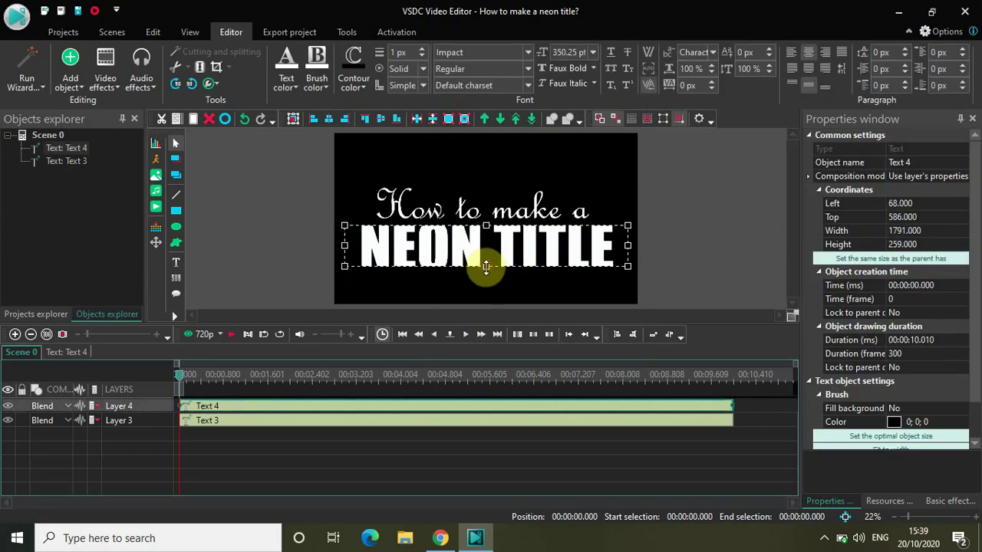
pyautogui.moveTo(487, 266)
pyautogui.mouseDown()
pyautogui.moveTo(486, 284)
pyautogui.moveTo(470, 244)
pyautogui.moveTo(481, 247)
pyautogui.mouseUp()
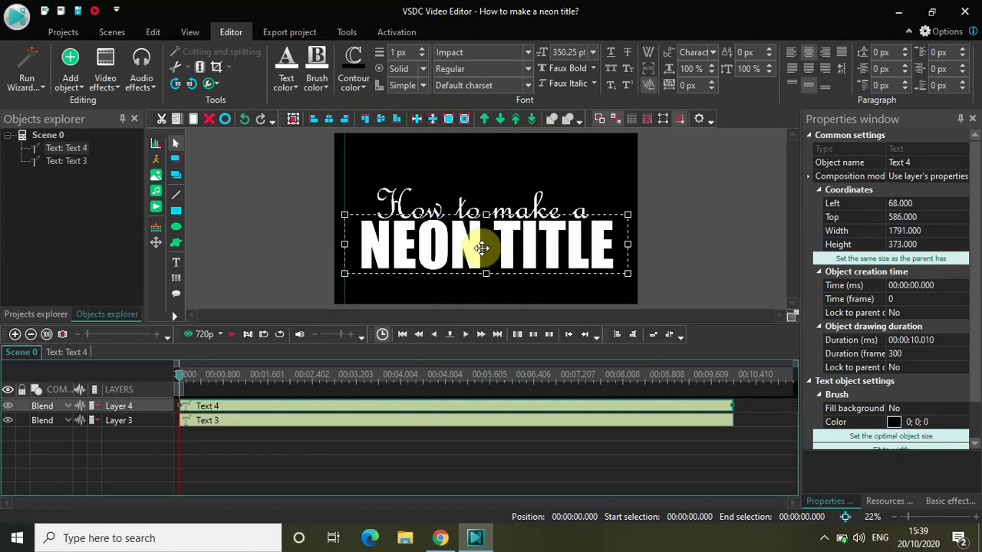
pyautogui.click(720, 264)
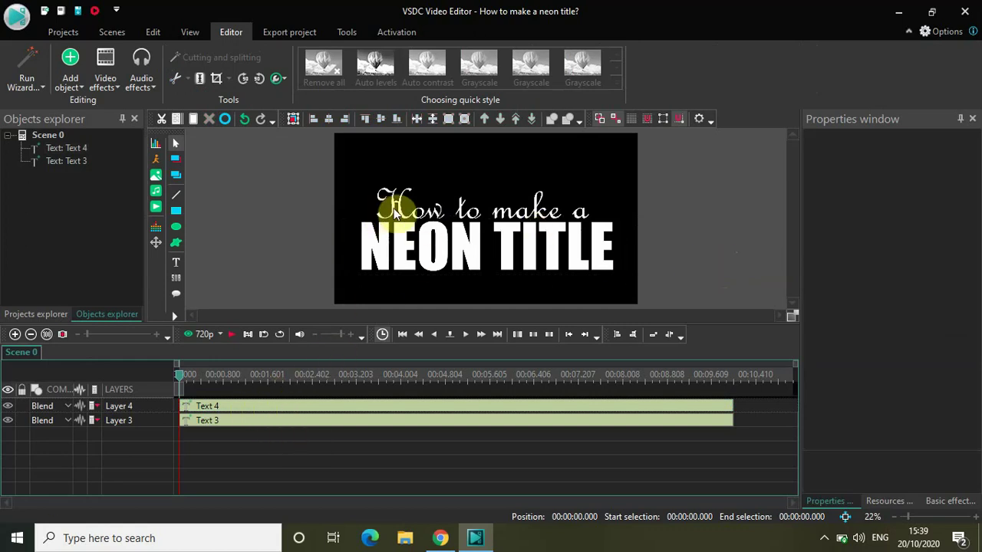
# - Set the text colour opacity of "NEON TITLE" to 0%
pyautogui.click(545, 247)
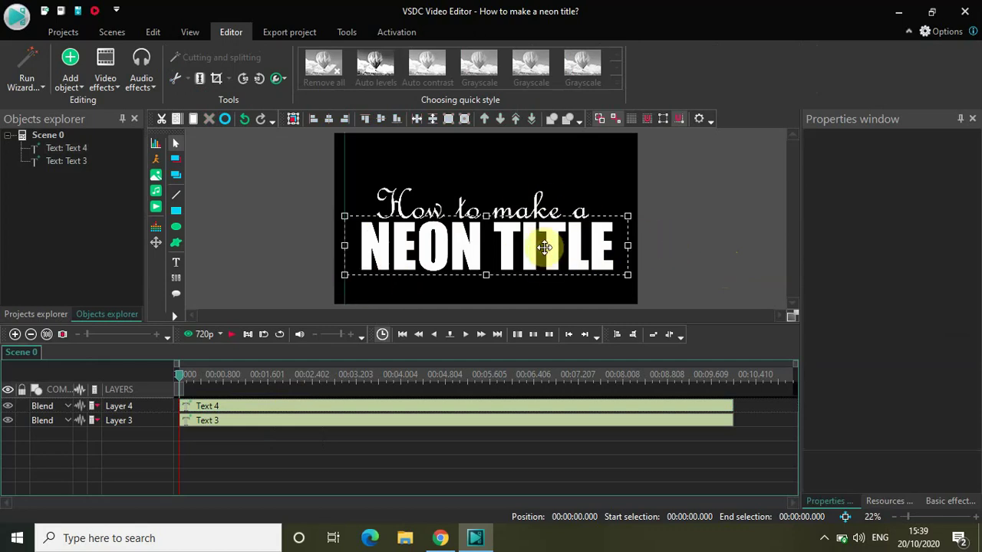
pyautogui.doubleClick(544, 247)
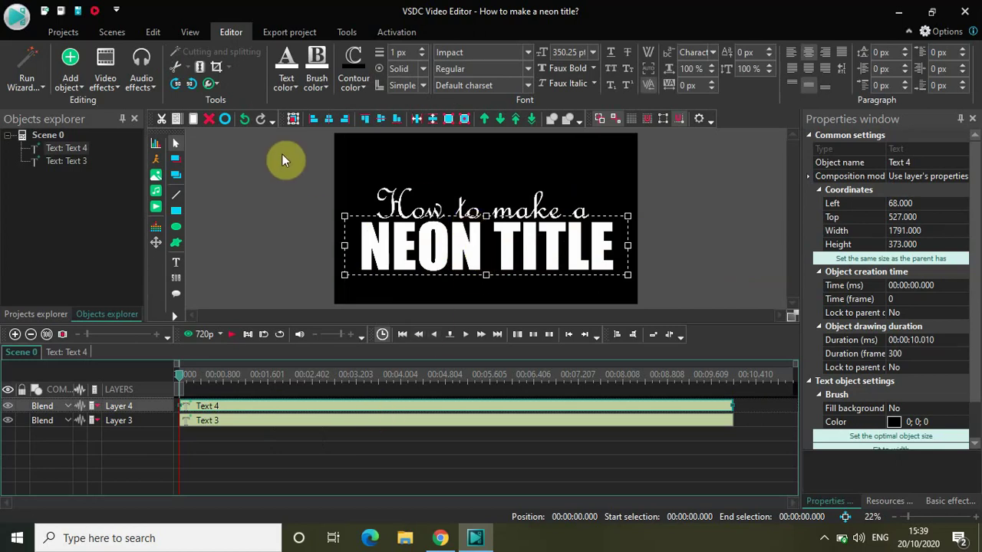
pyautogui.click(216, 84)
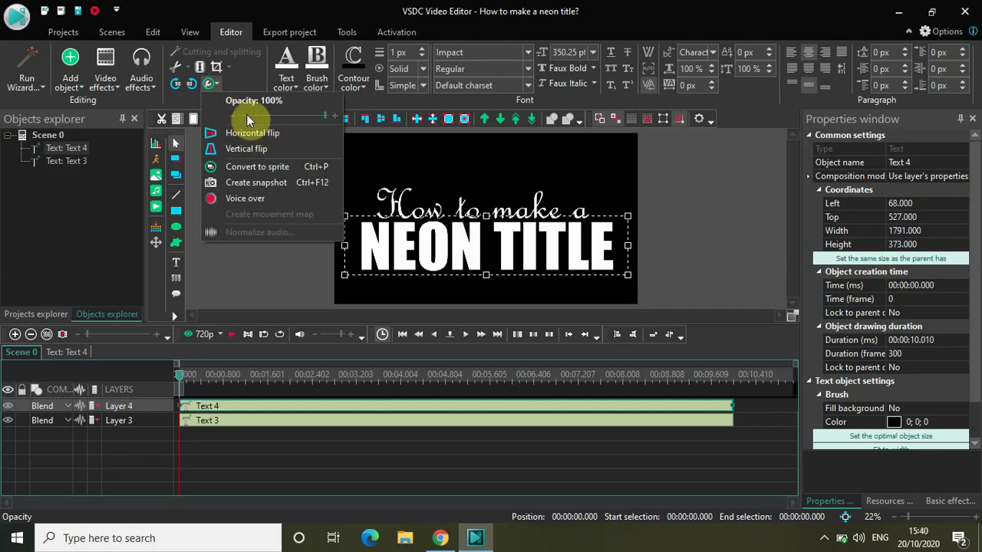
pyautogui.click(248, 78)
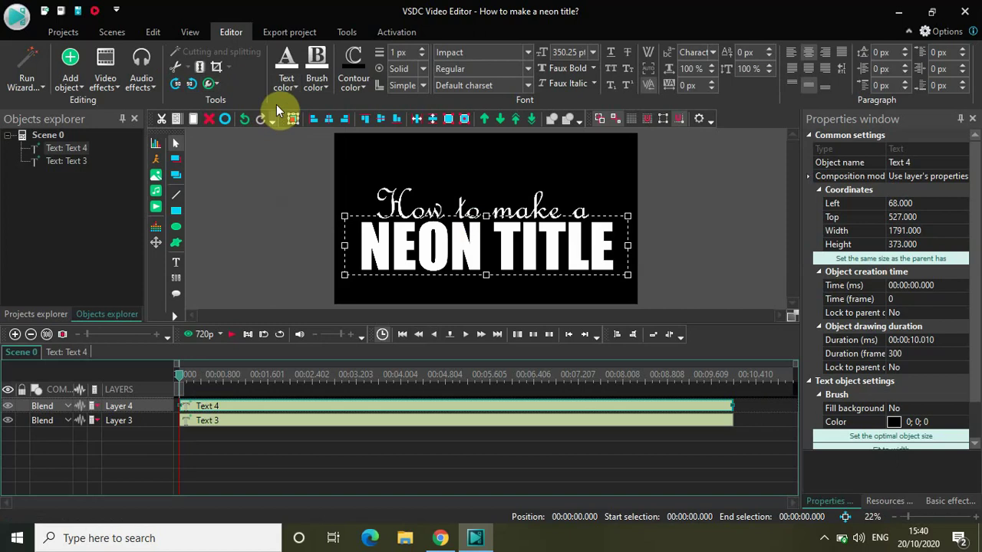
pyautogui.click(297, 81)
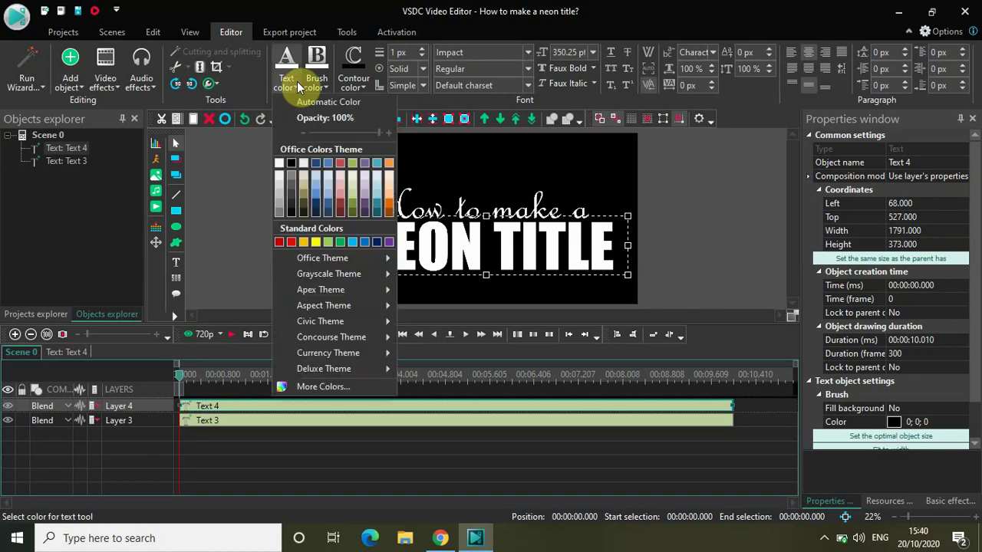
pyautogui.click(314, 133)
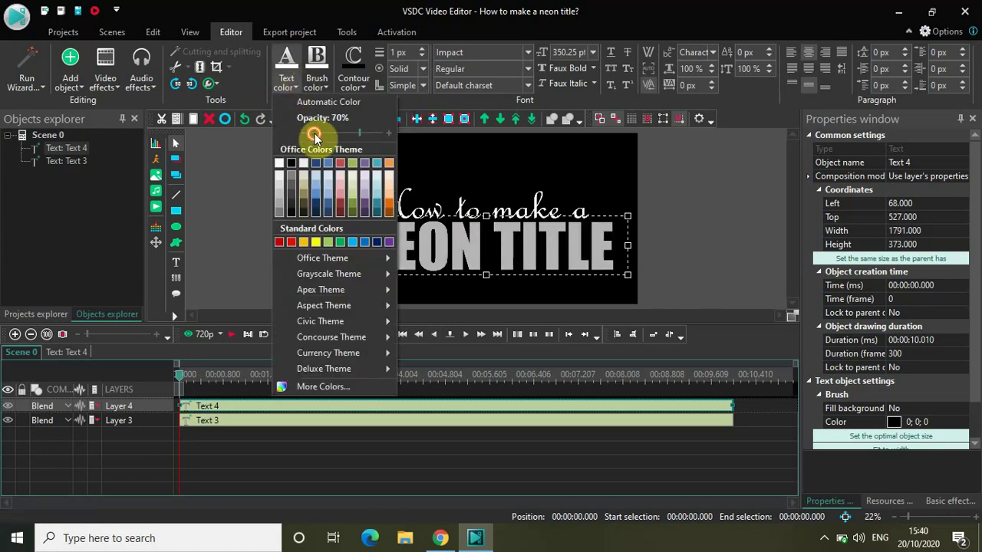
pyautogui.scroll(-20, 314, 133)
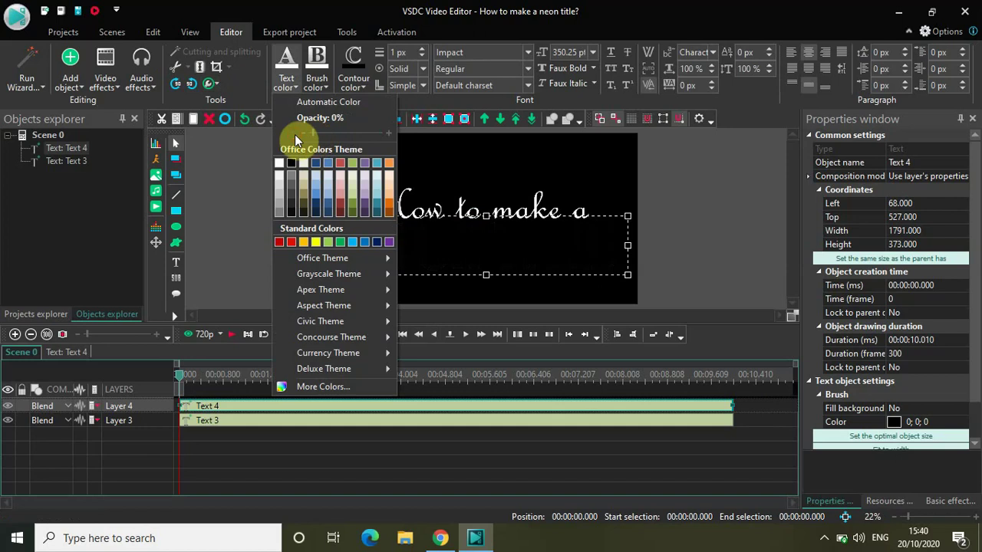
pyautogui.click(229, 196)
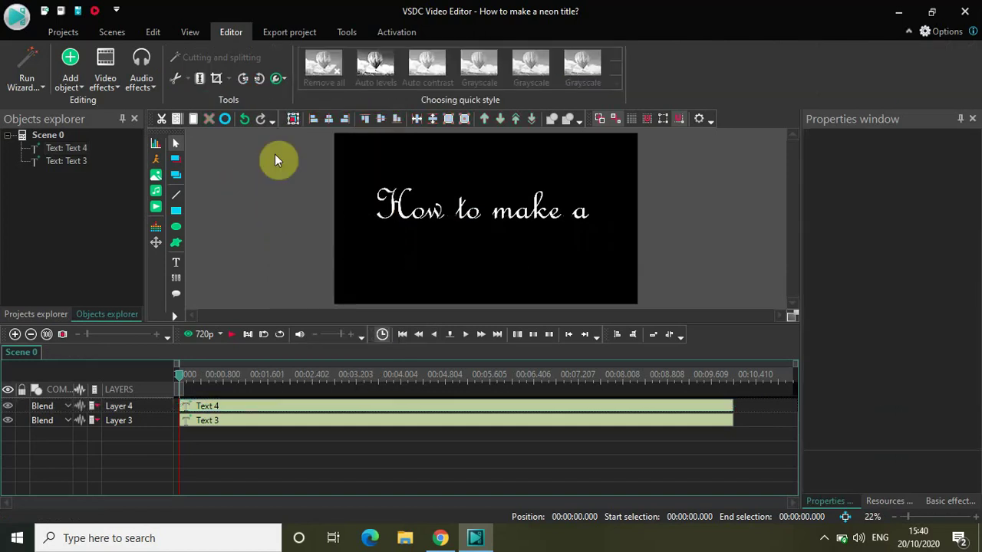
# - Set the contour colour of the "NEON TITLE" text to the custom colour #ffa0ff
pyautogui.click(442, 256)
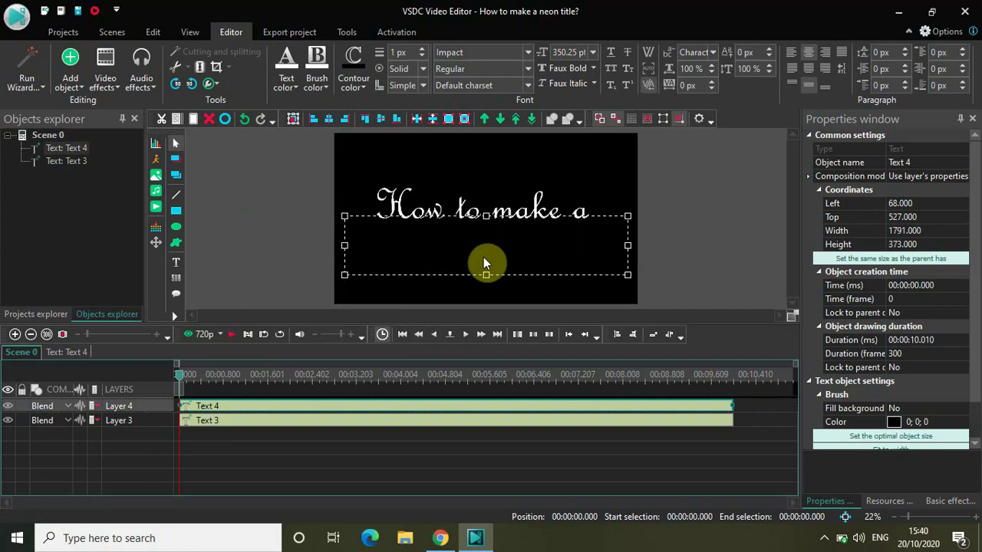
pyautogui.click(359, 84)
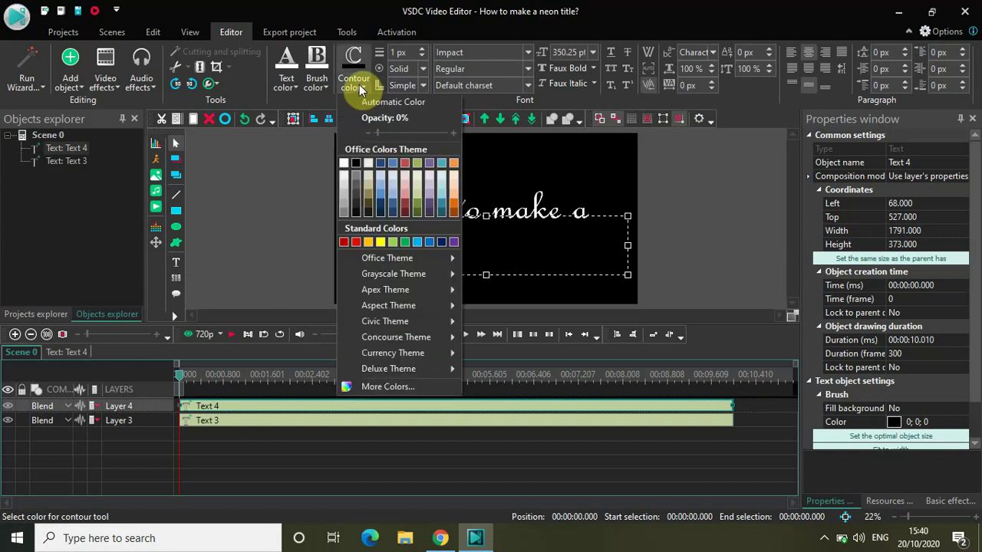
pyautogui.click(390, 381)
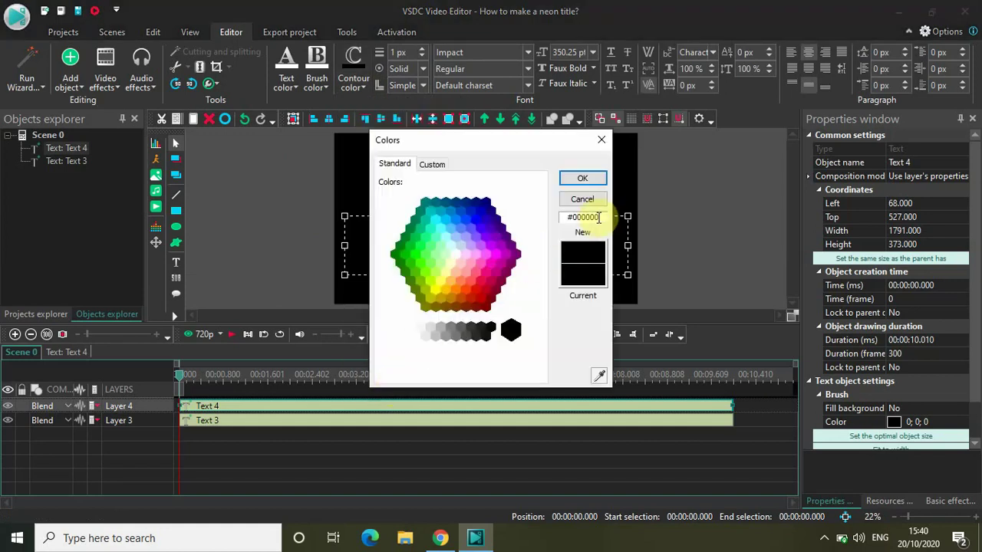
pyautogui.click(601, 217)
pyautogui.press('BackSpace')
pyautogui.press('BackSpace')
pyautogui.press('BackSpace')
pyautogui.press('BackSpace')
pyautogui.press('BackSpace')
pyautogui.press('BackSpace')
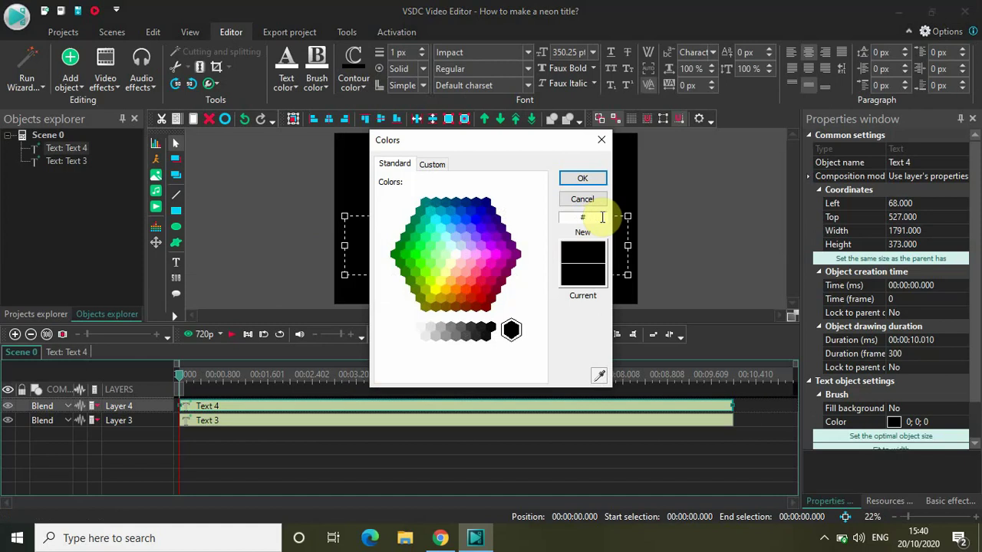
pyautogui.write('ff')
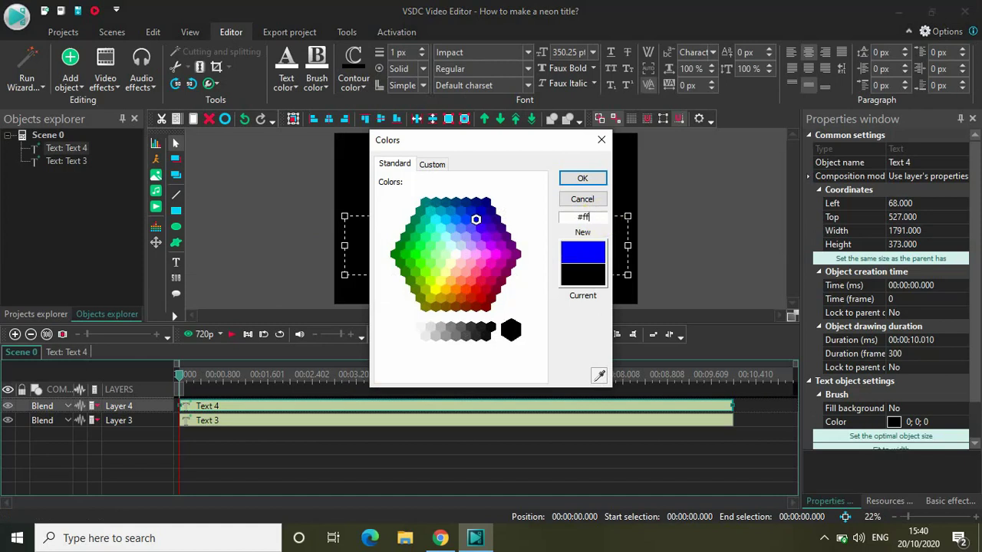
pyautogui.write('a0')
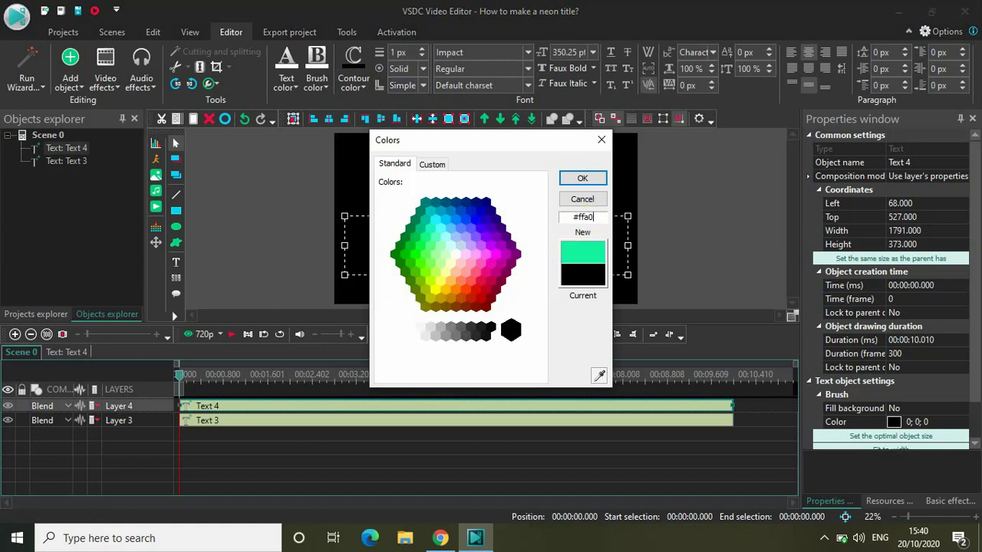
pyautogui.write('ff')
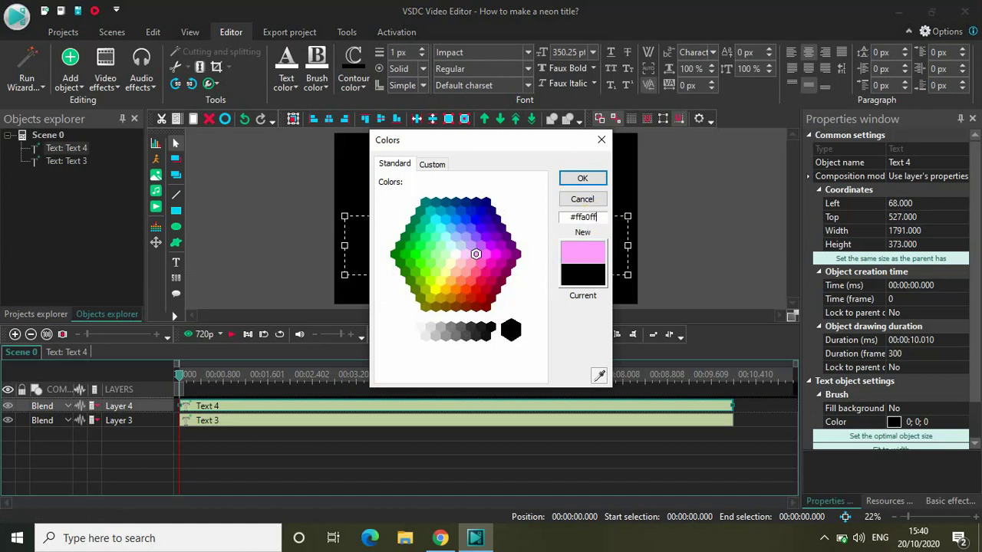
pyautogui.click(585, 175)
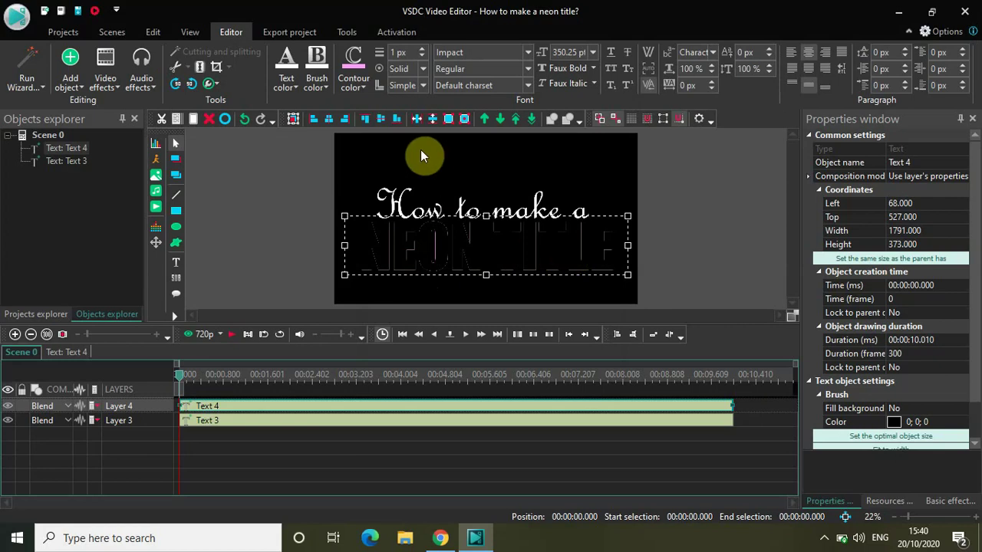
# - Increase the contour thickness of the "NEON TITLE" text to 21 px
pyautogui.click(423, 51)
pyautogui.click(423, 51)
pyautogui.click(424, 51)
pyautogui.click(423, 51)
pyautogui.click(423, 51)
pyautogui.click(423, 51)
pyautogui.click(423, 51)
pyautogui.click(424, 52)
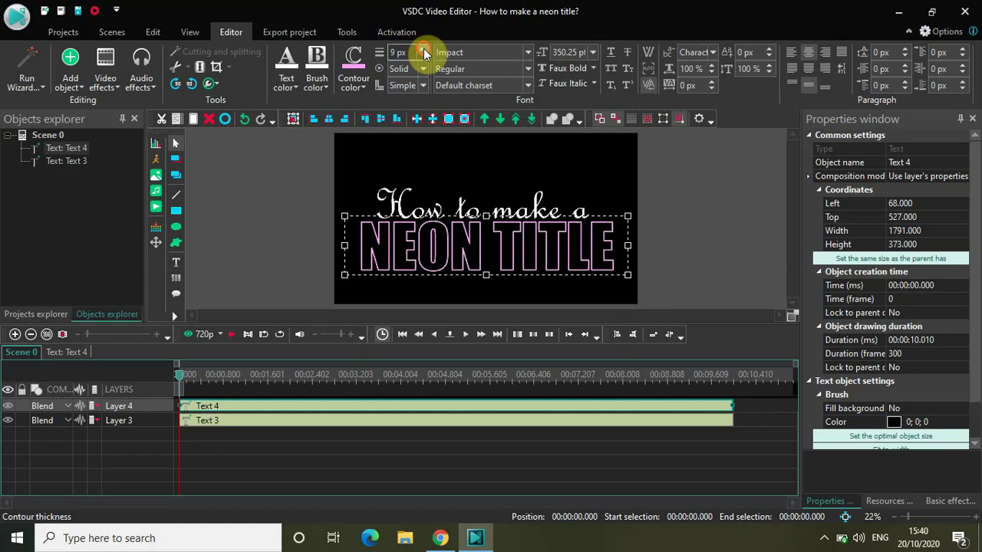
pyautogui.click(423, 52)
pyautogui.click(423, 52)
pyautogui.click(423, 52)
pyautogui.click(423, 52)
pyautogui.click(423, 52)
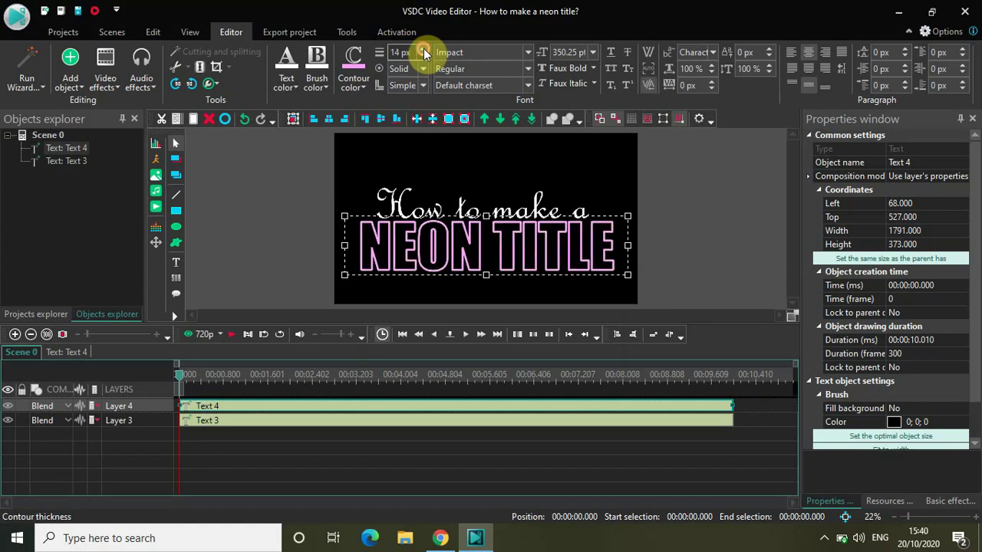
pyautogui.click(423, 51)
pyautogui.click(423, 51)
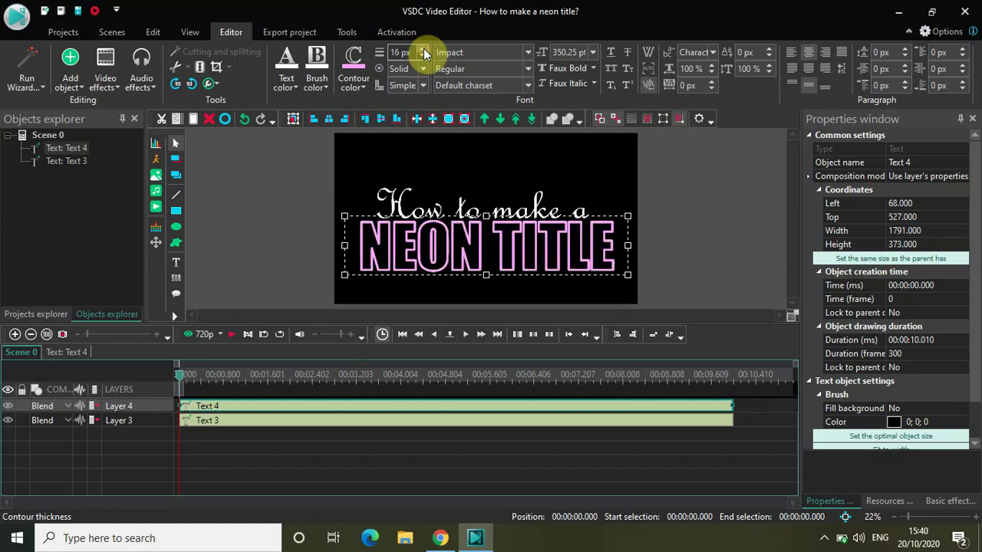
pyautogui.click(423, 50)
pyautogui.click(423, 50)
pyautogui.click(423, 50)
pyautogui.click(423, 51)
pyautogui.click(423, 51)
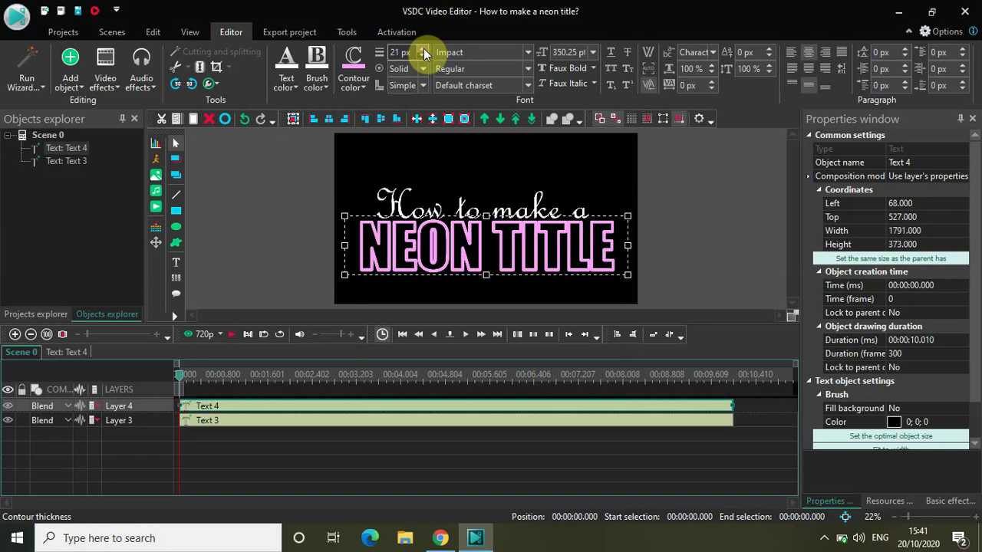
pyautogui.click(255, 250)
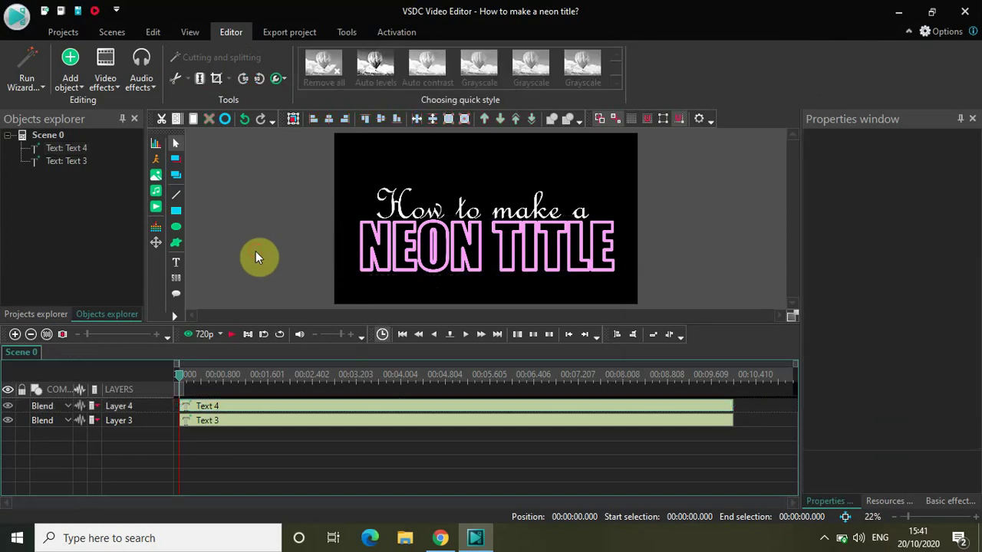
# - Add a Shadow effect from the Special FX group to the "How to make a" text object
pyautogui.click(350, 423)
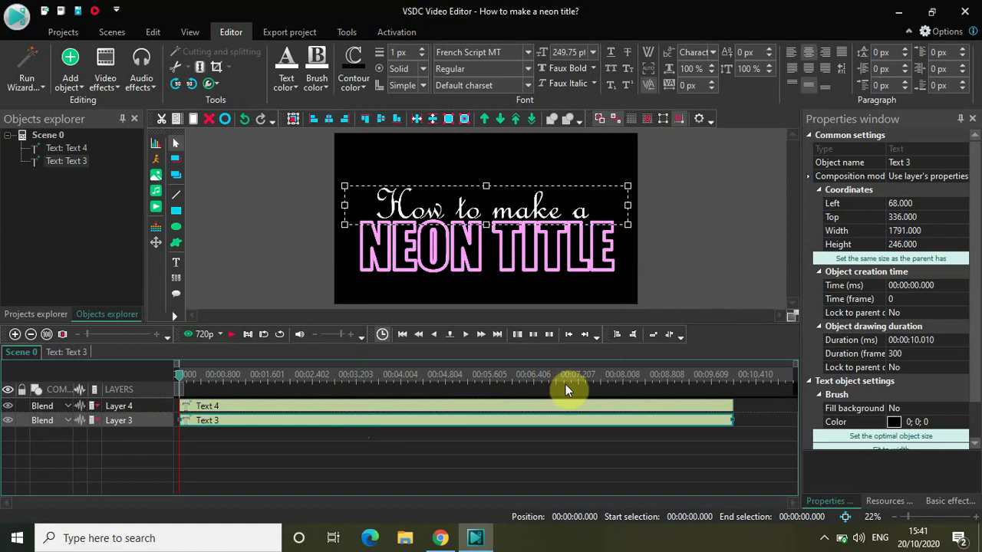
pyautogui.click(717, 242)
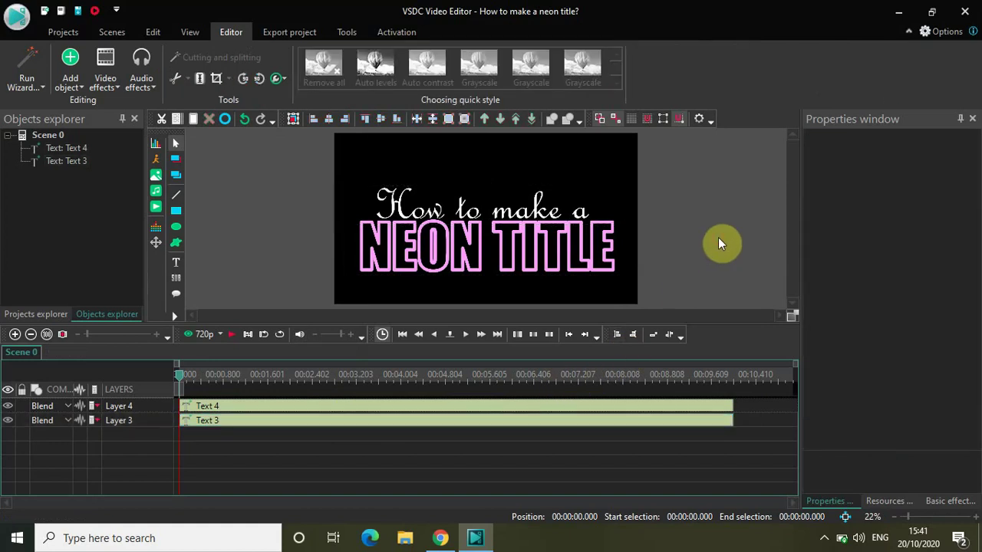
pyautogui.click(494, 423)
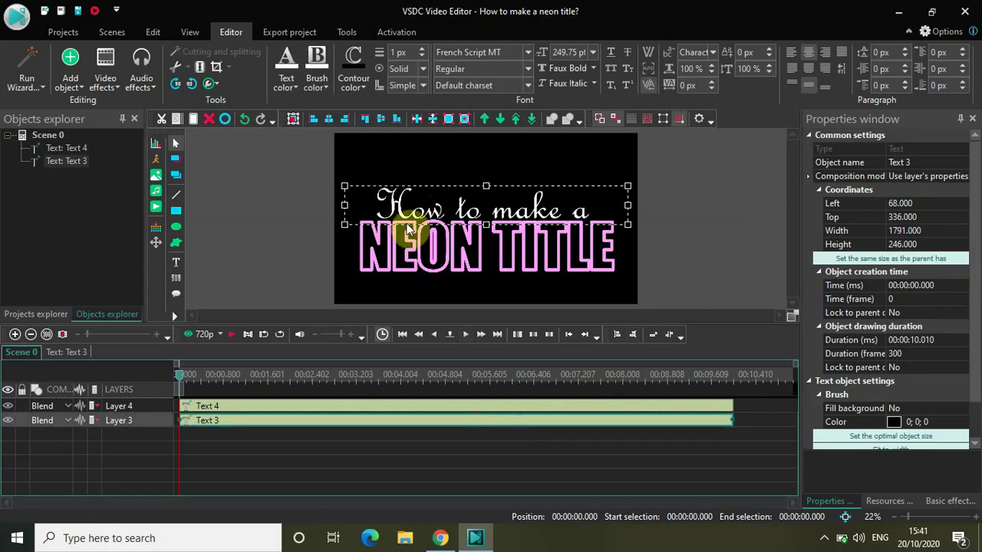
pyautogui.doubleClick(375, 421)
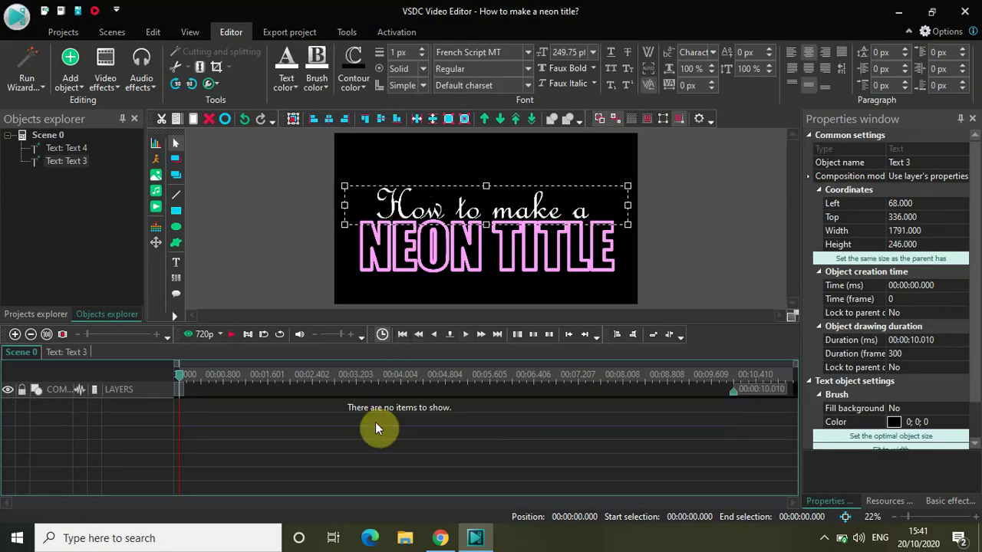
pyautogui.click(106, 68)
pyautogui.moveTo(143, 157)
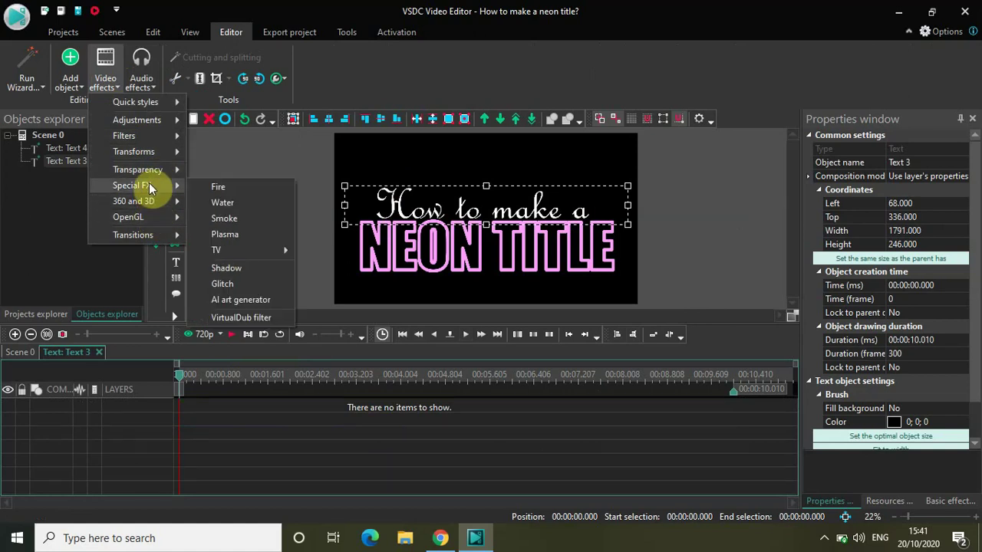
pyautogui.click(235, 270)
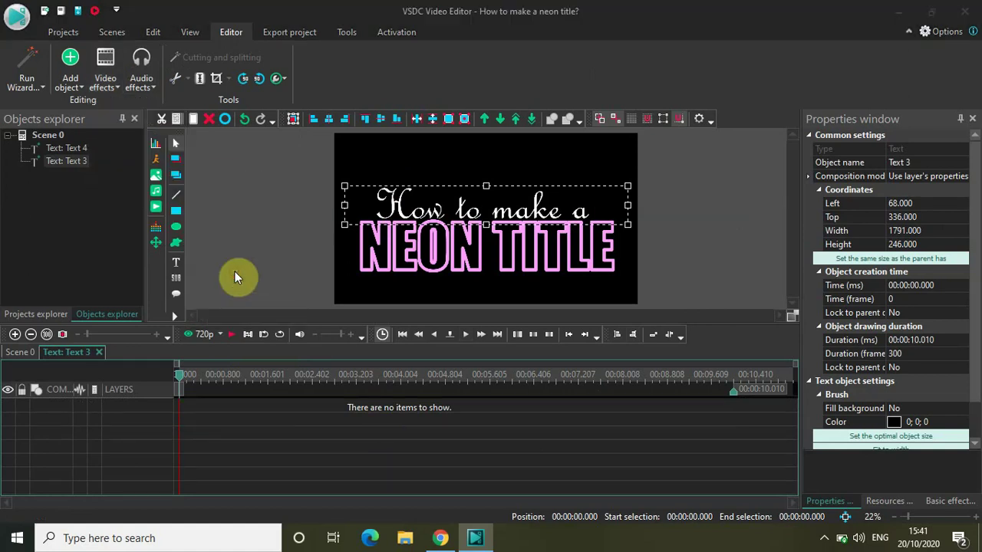
pyautogui.click(622, 337)
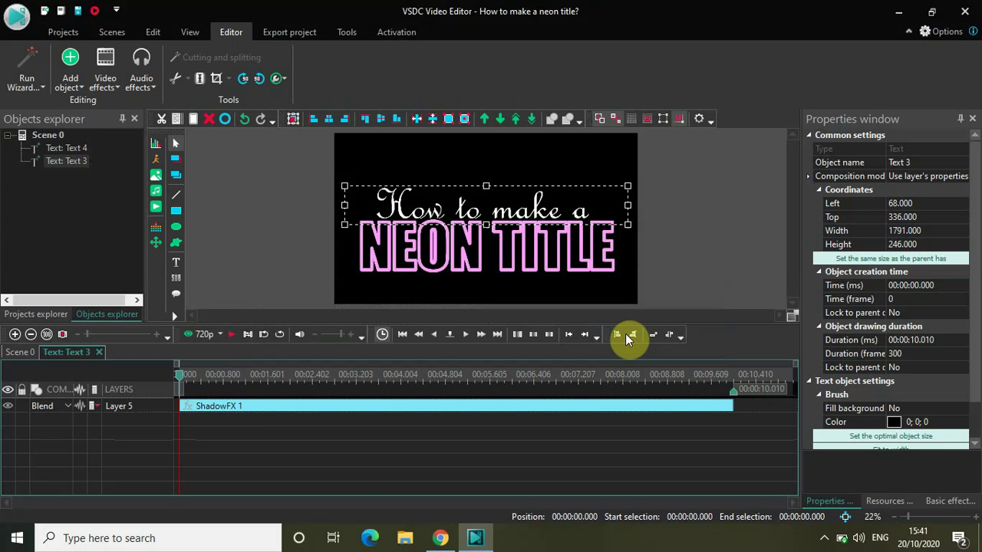
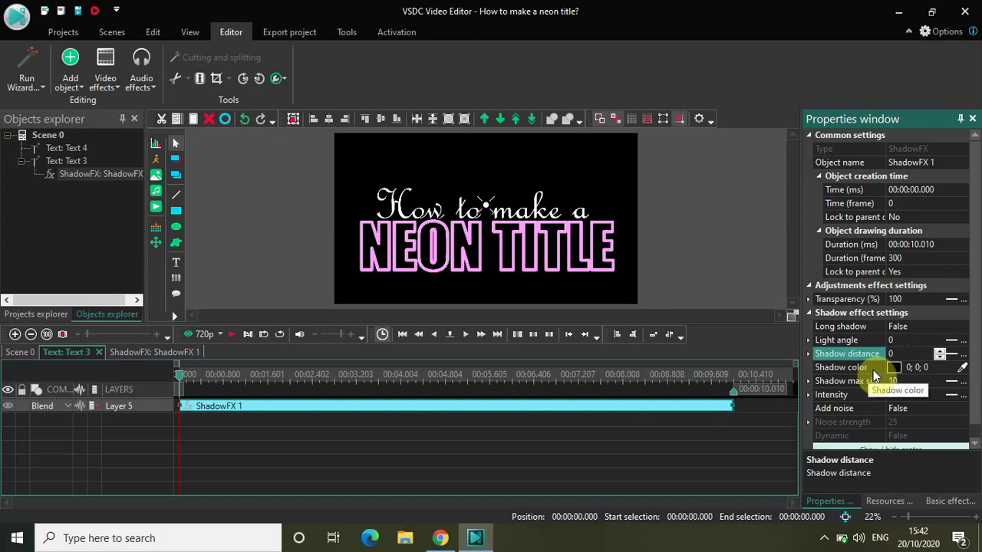
pyautogui.click(923, 367)
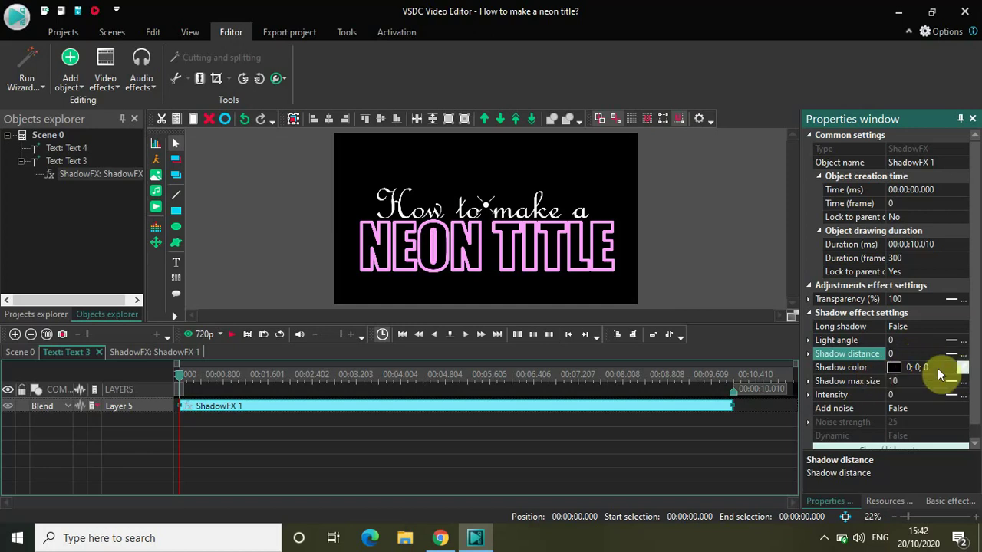
pyautogui.click(925, 367)
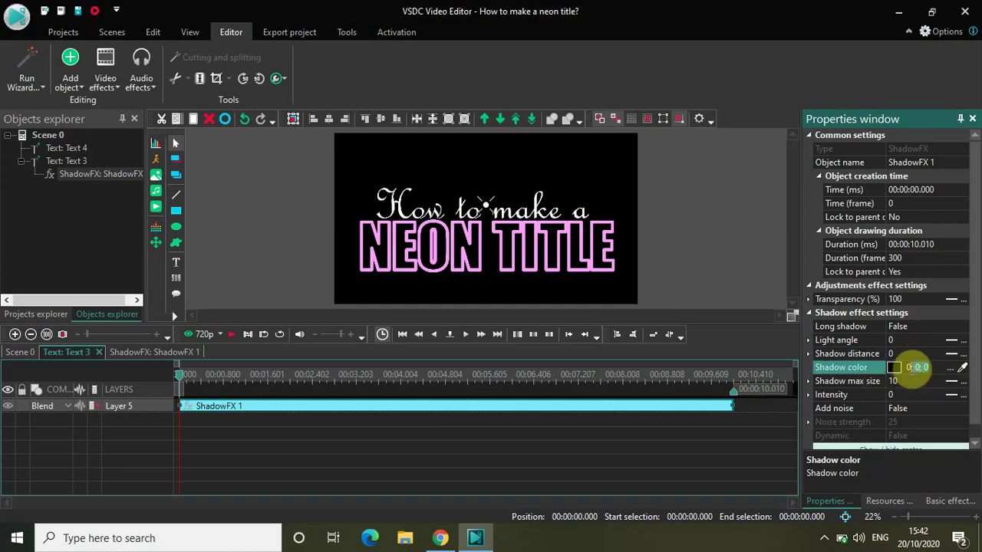
pyautogui.moveTo(928, 367); pyautogui.dragTo(909, 368)
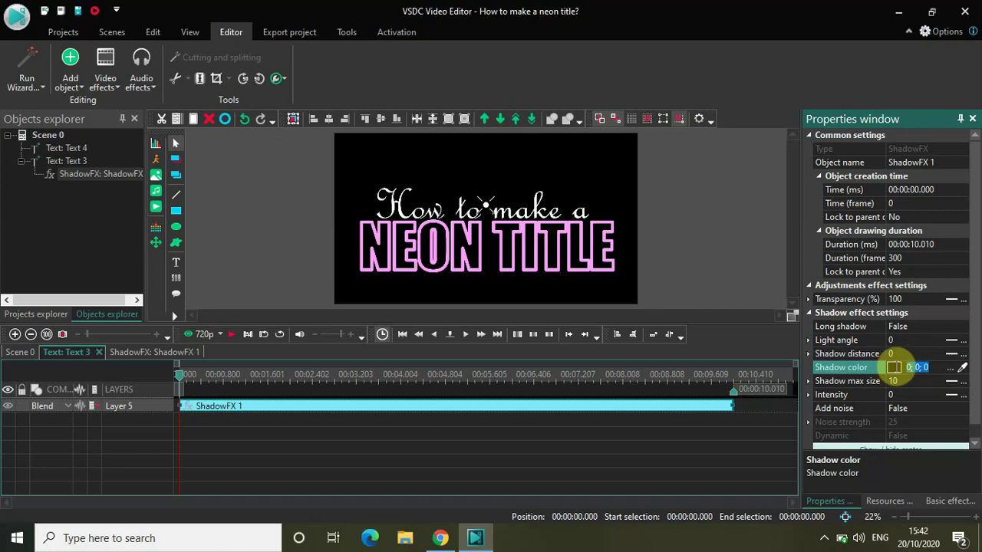
pyautogui.click(894, 367)
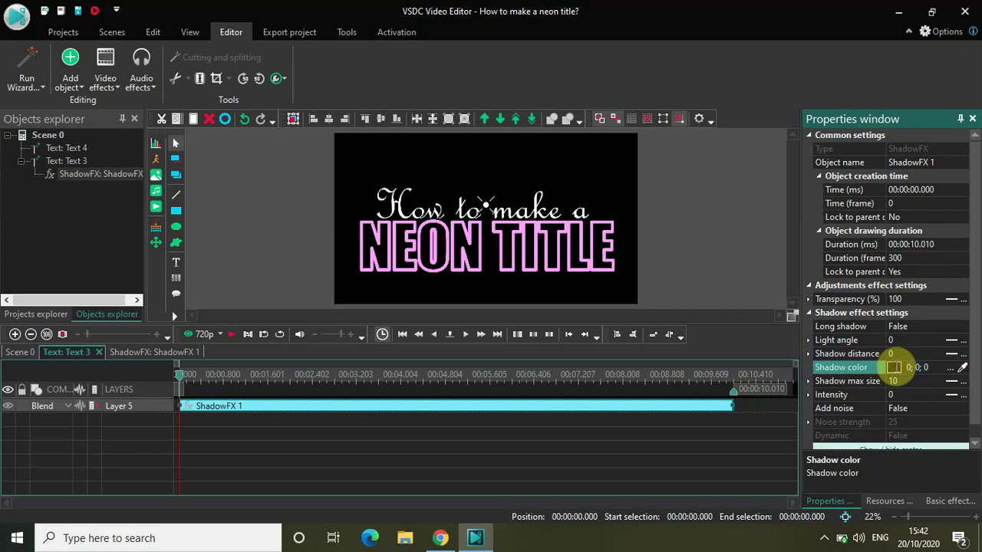
pyautogui.click(963, 369)
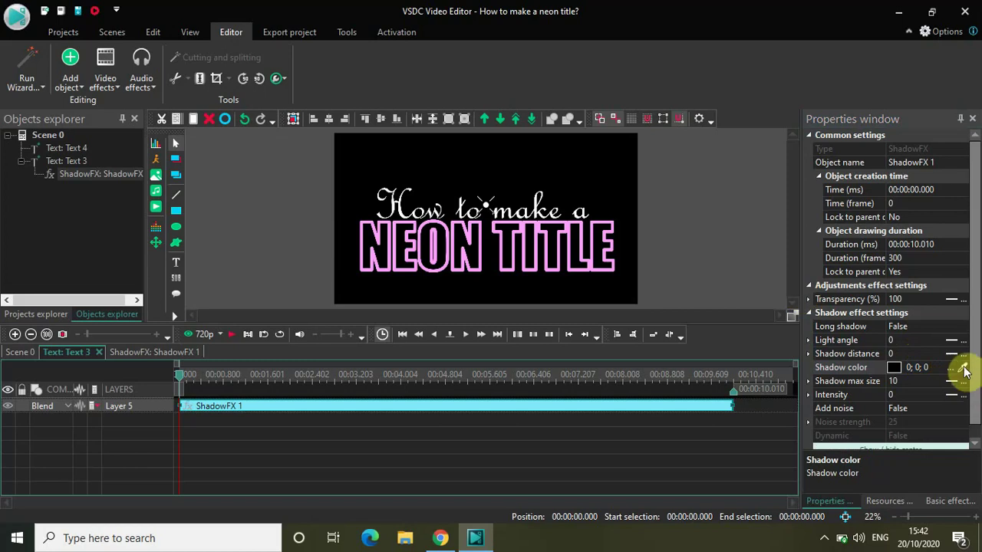
pyautogui.click(963, 369)
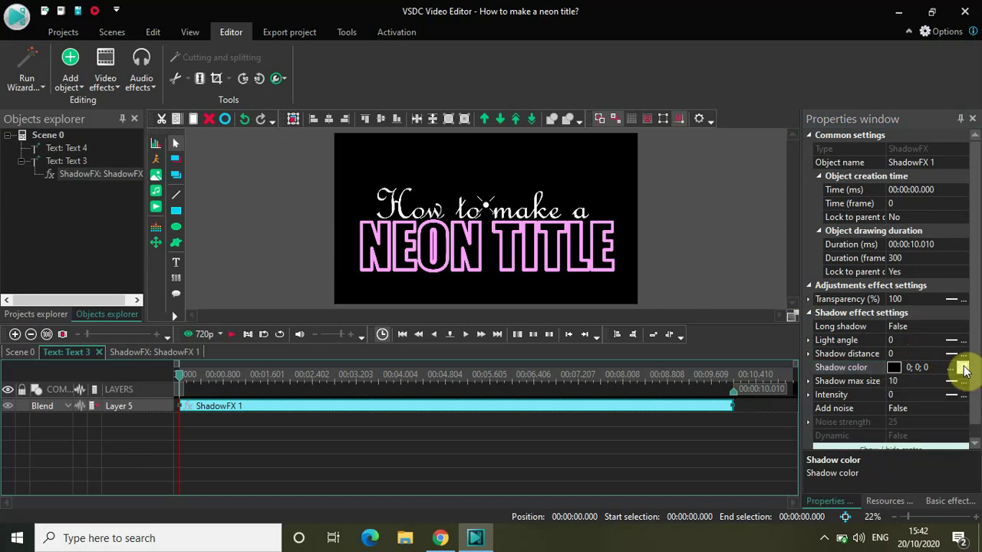
pyautogui.click(938, 367)
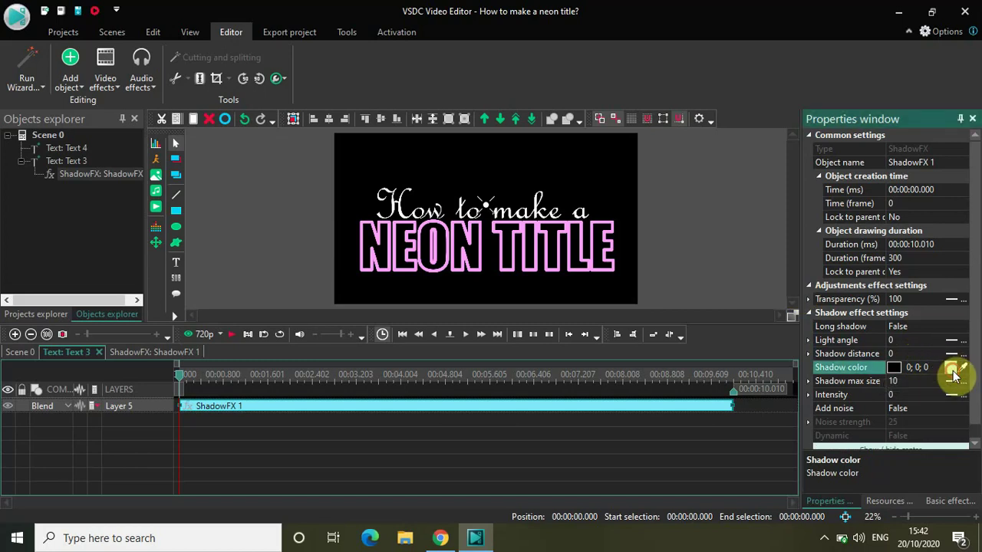
pyautogui.click(949, 367)
pyautogui.click(600, 217)
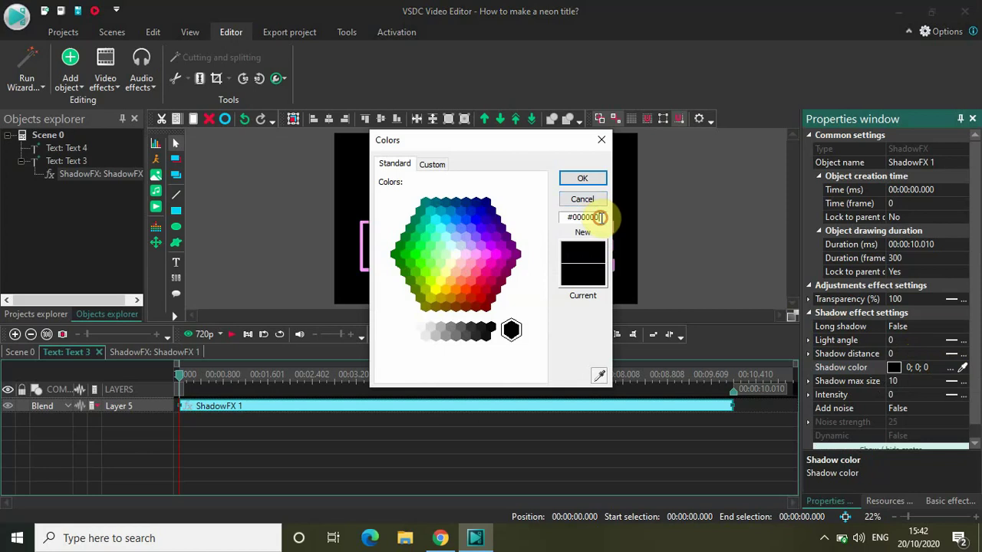
pyautogui.press('BackSpace')
pyautogui.press('BackSpace')
pyautogui.press('BackSpace')
pyautogui.press('BackSpace')
pyautogui.press('BackSpace')
pyautogui.press('BackSpace')
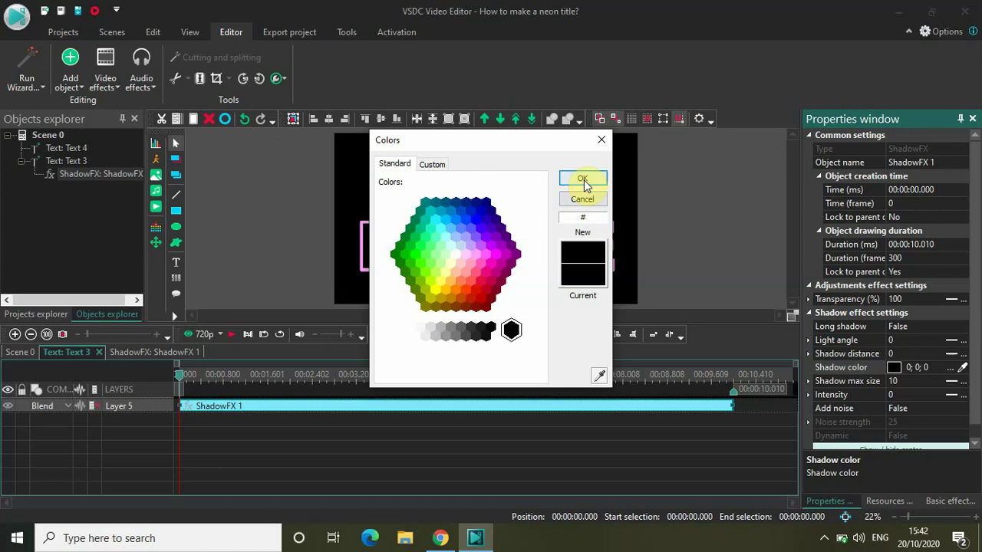
pyautogui.click(581, 201)
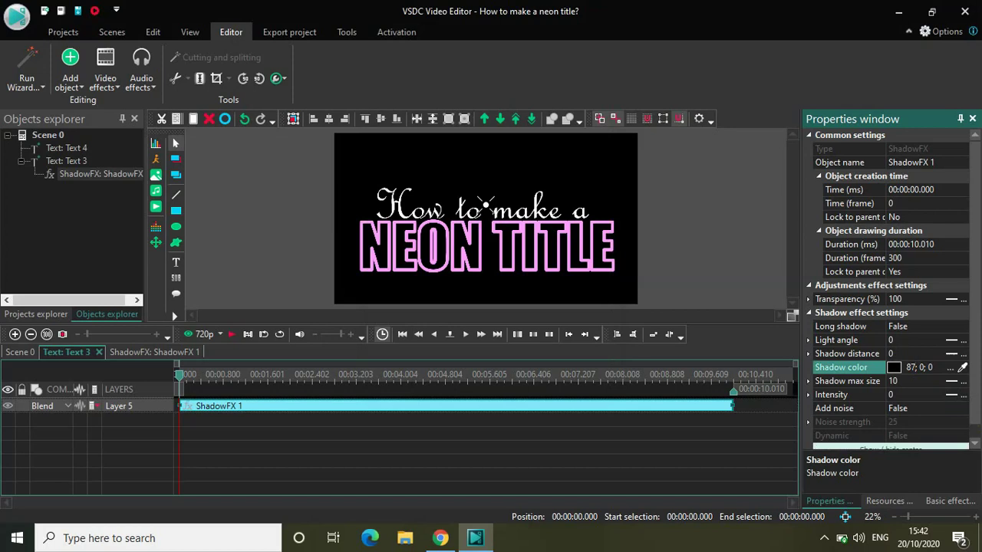
# - Set the shadow colour of the "How to make a" text's Shadow effect to RGB 87; 255; 255
pyautogui.click(920, 367)
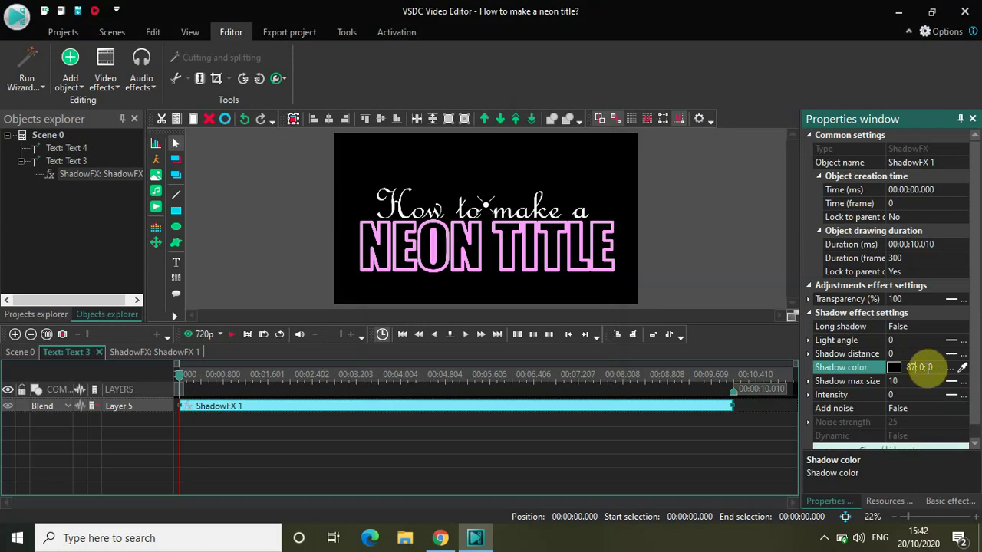
pyautogui.write('255')
pyautogui.click(931, 368)
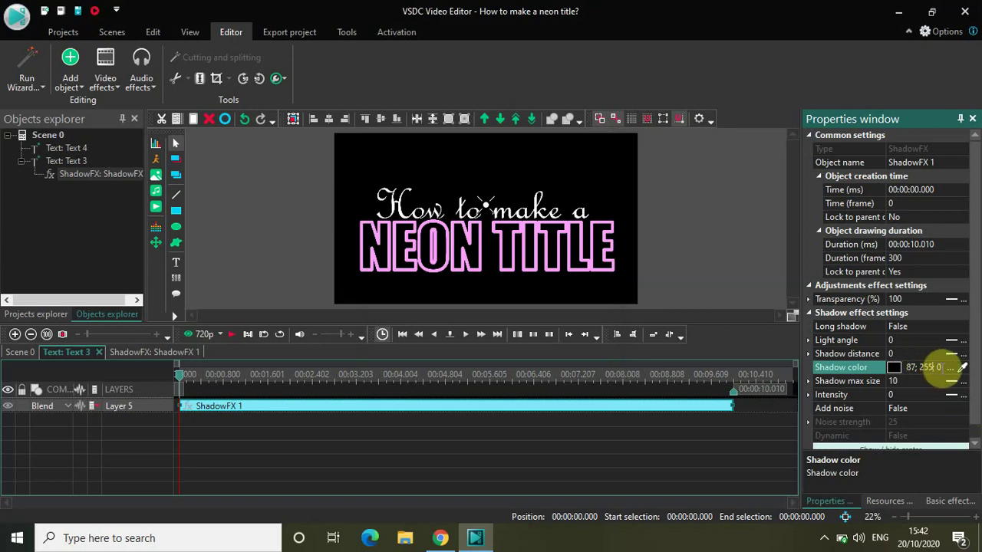
pyautogui.write('255')
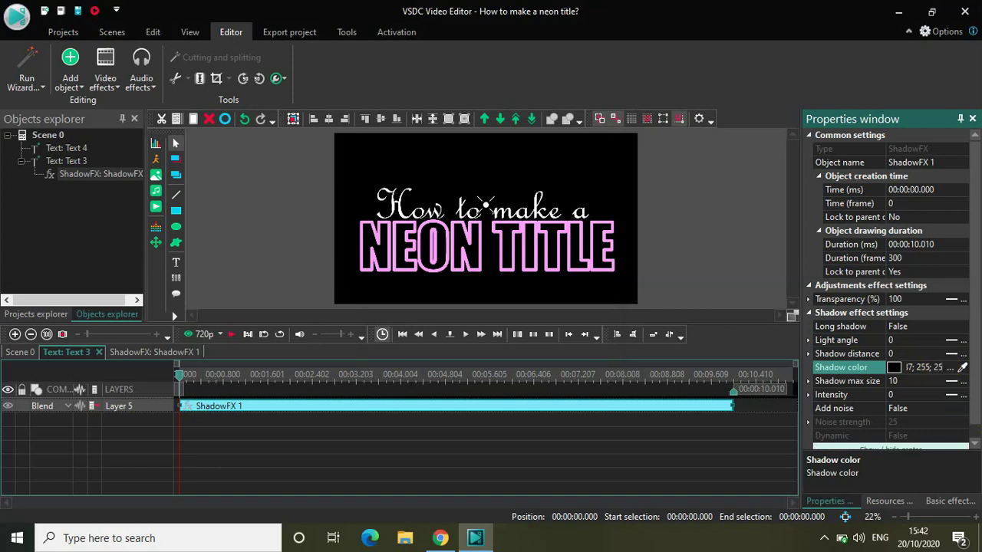
pyautogui.click(943, 372)
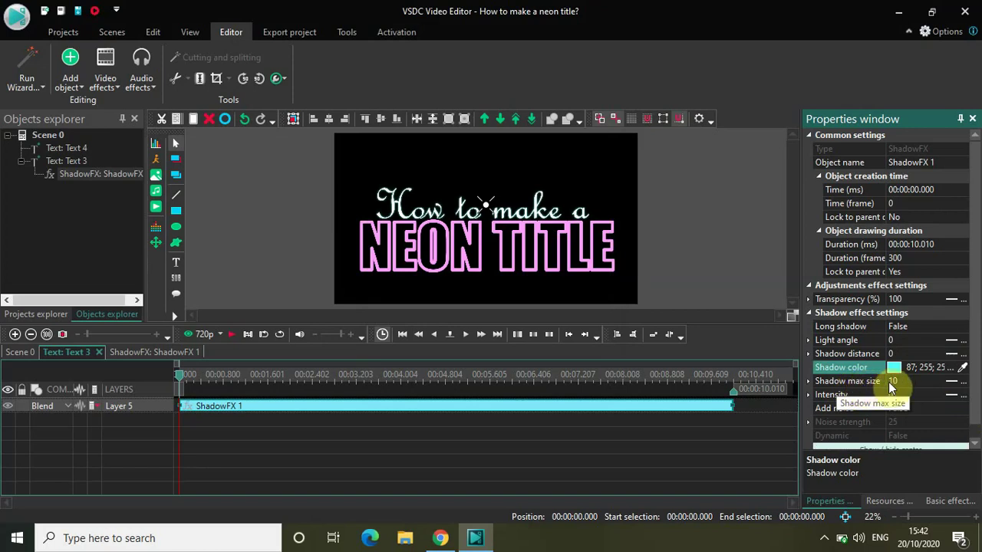
# - Set the shadow max size of the "How to make a" text's Shadow effect to 80 and its intensity to 100
pyautogui.click(917, 380)
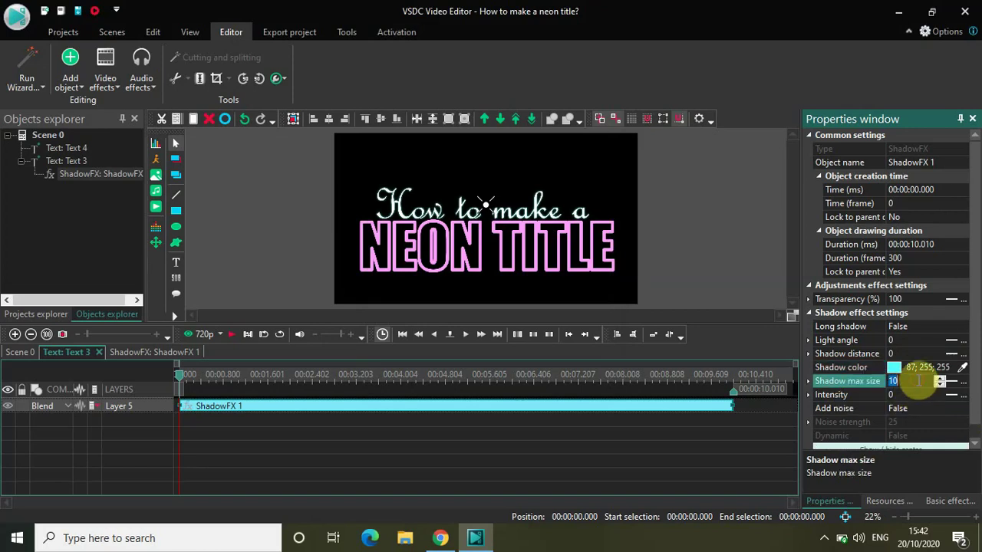
pyautogui.press('BackSpace')
pyautogui.write('80')
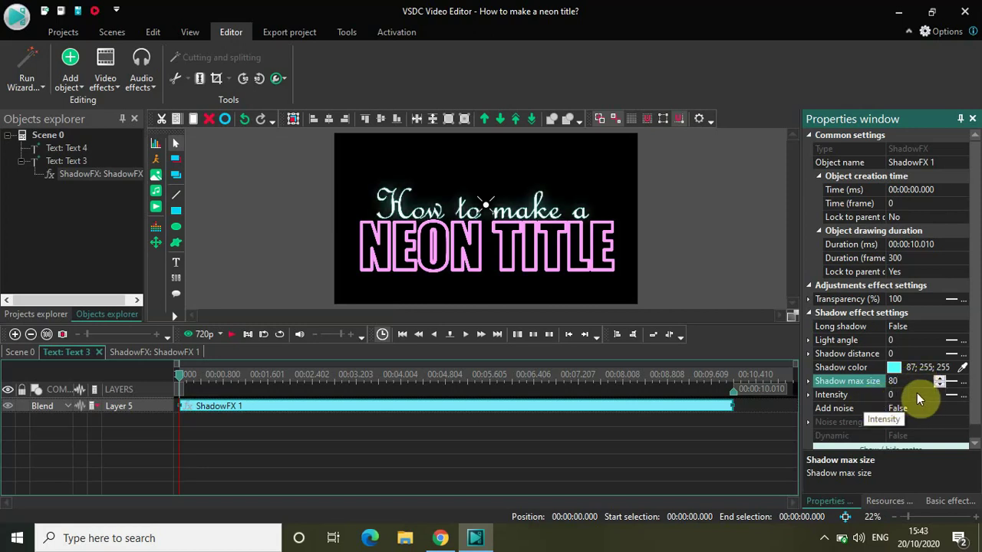
pyautogui.click(916, 394)
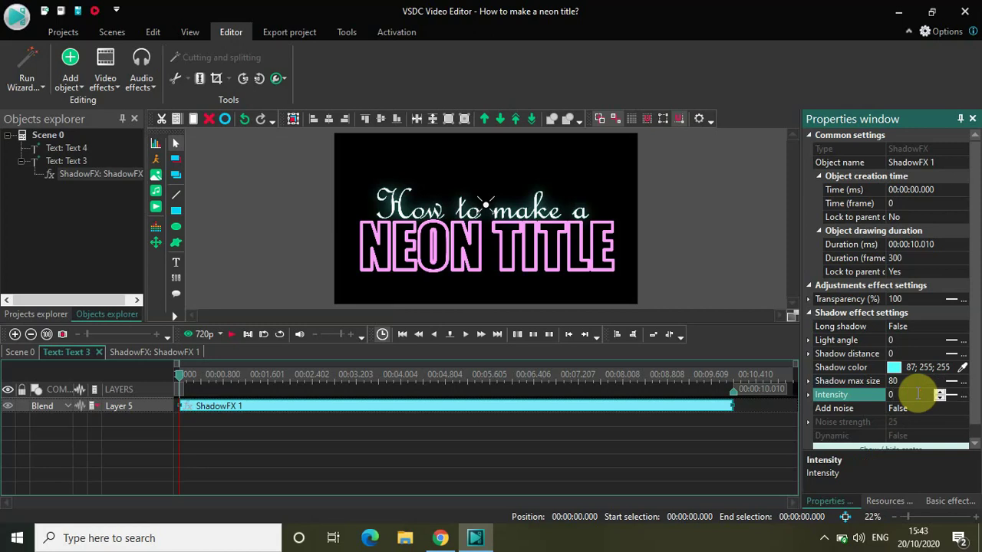
pyautogui.doubleClick(916, 394)
pyautogui.write('100')
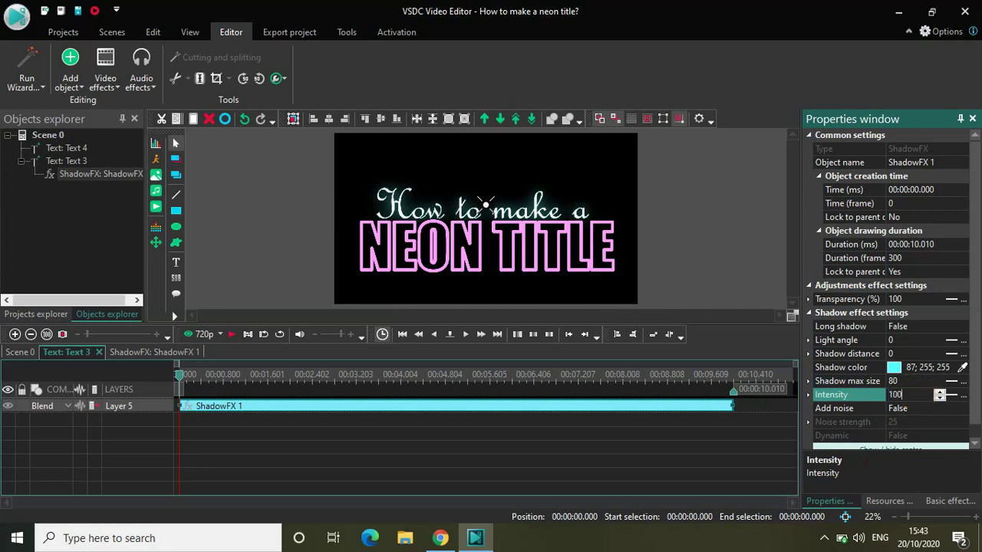
pyautogui.press('Return')
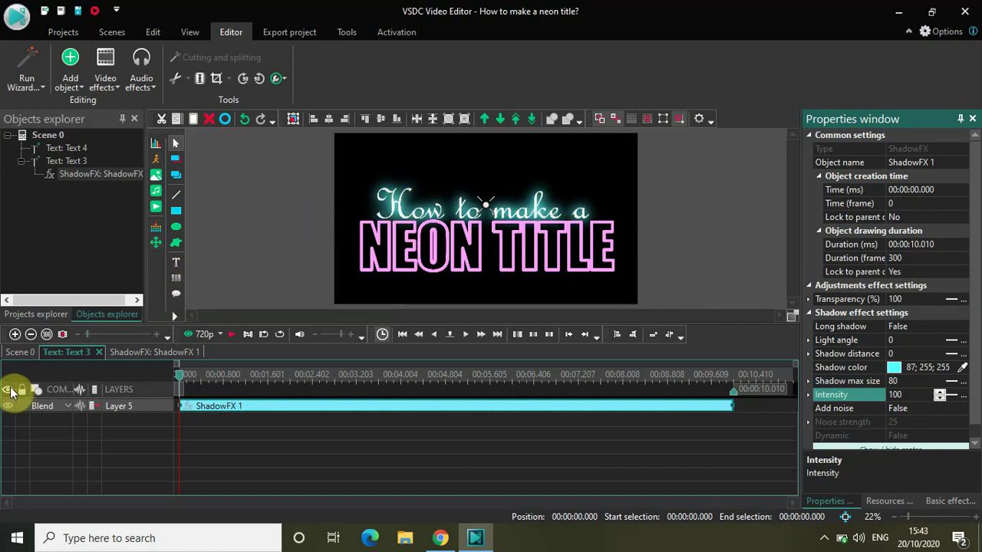
# - Add a Shadow effect from the Special FX group to the "NEON TITLE" text object for the whole parent duration
pyautogui.click(11, 353)
pyautogui.click(256, 417)
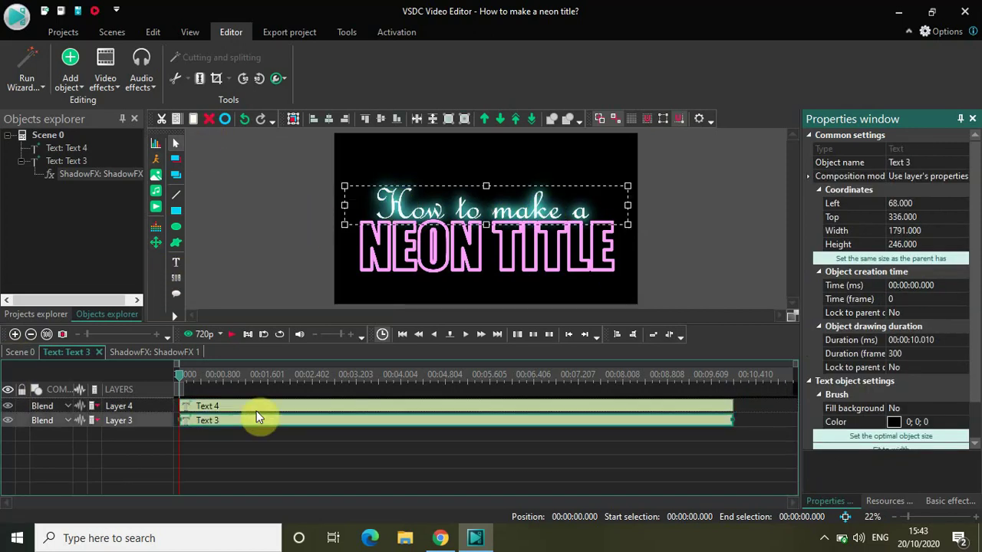
pyautogui.doubleClick(299, 406)
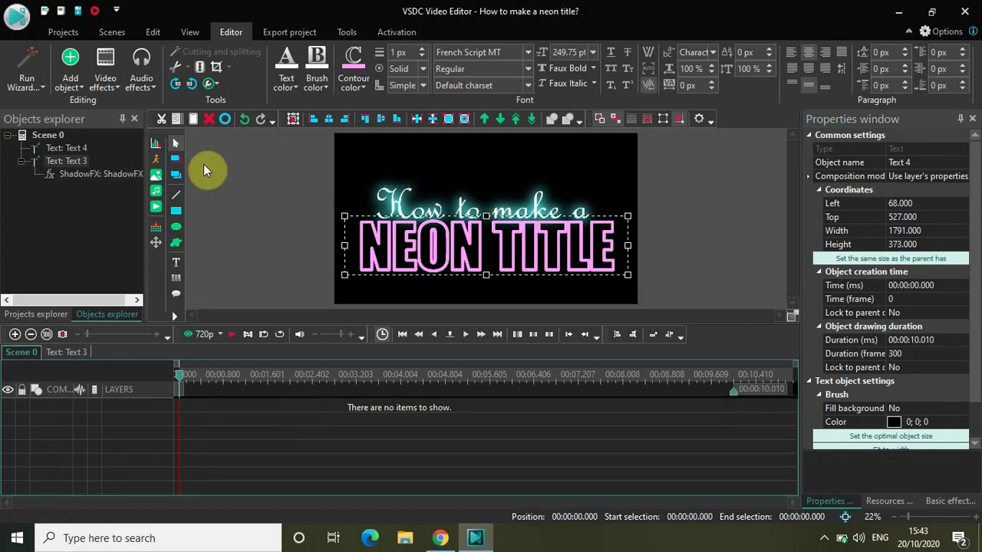
pyautogui.click(105, 68)
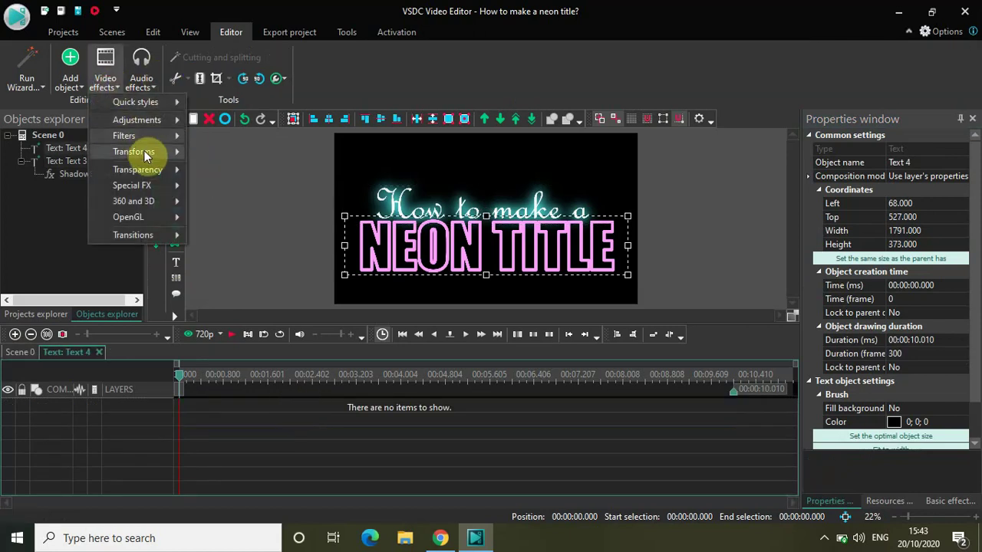
pyautogui.moveTo(154, 189)
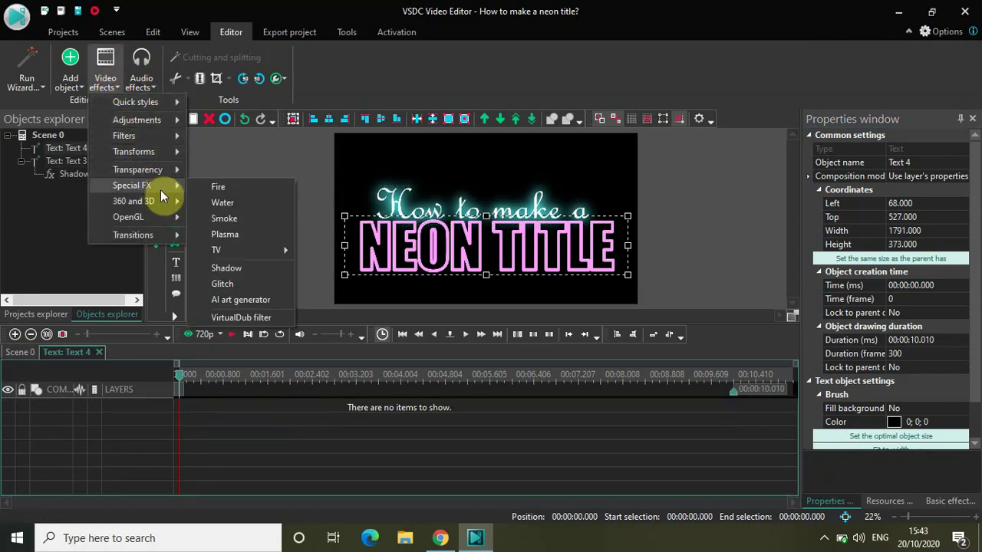
pyautogui.click(224, 267)
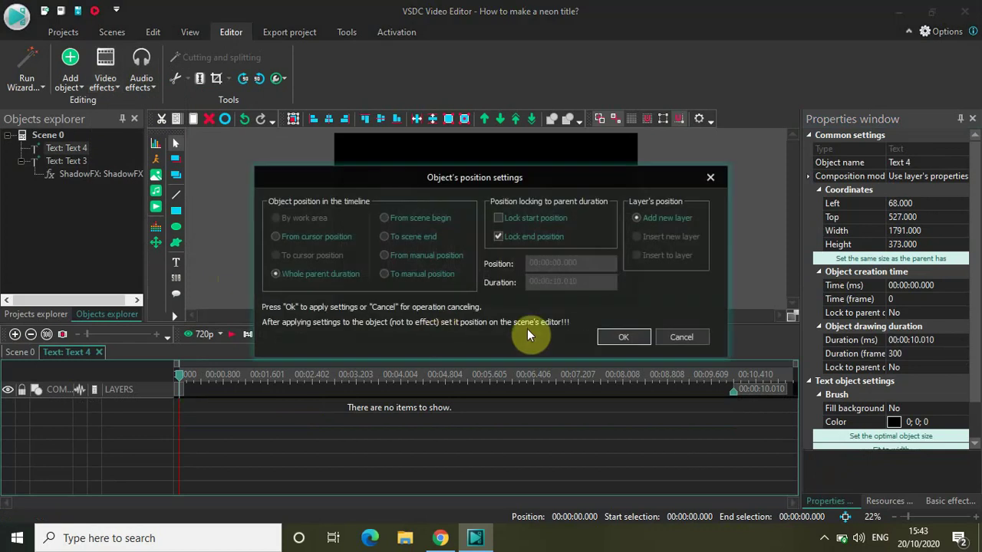
pyautogui.click(621, 337)
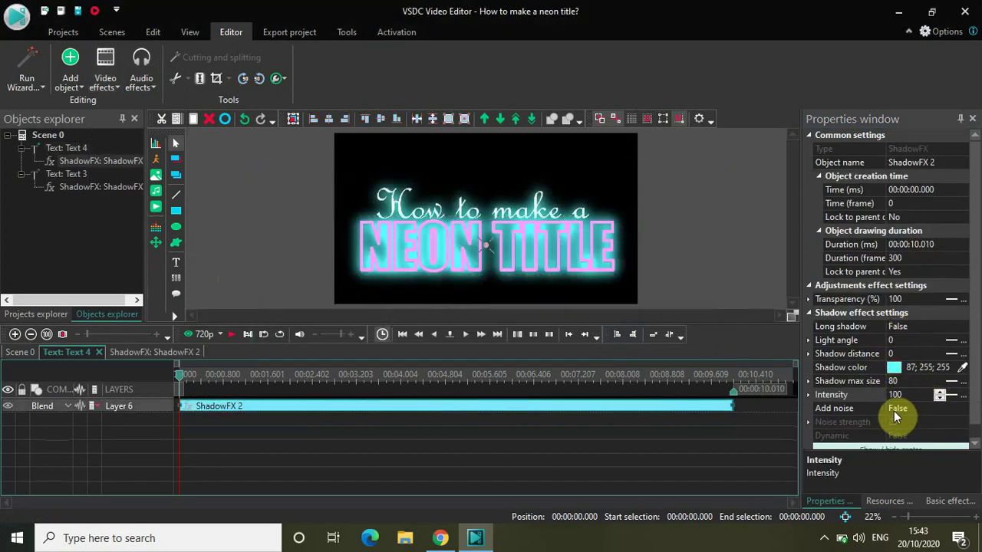
# - Set the intensity of the "NEON TITLE" text's Shadow effect to 0
pyautogui.click(924, 395)
pyautogui.press('BackSpace')
pyautogui.press('BackSpace')
pyautogui.press('BackSpace')
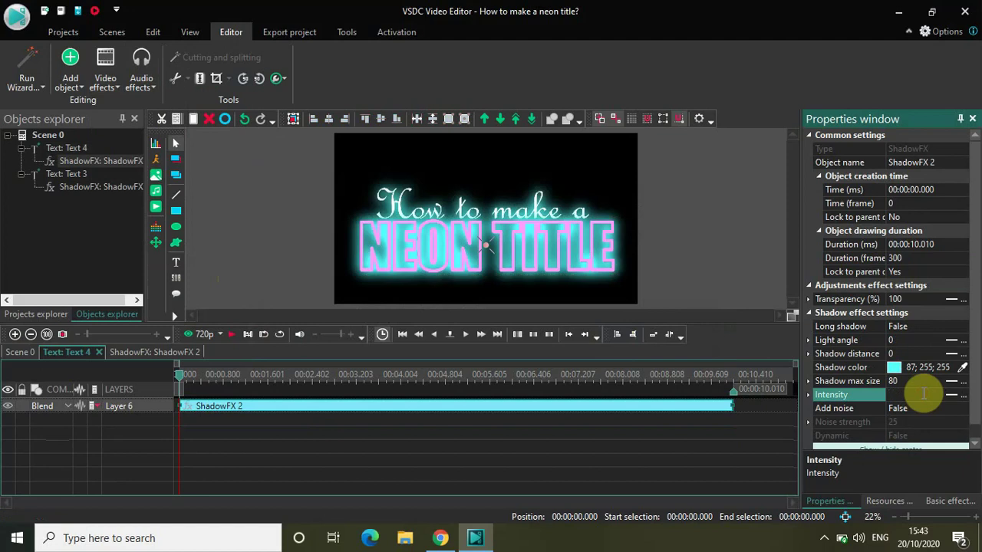
pyautogui.write('0')
pyautogui.press('Return')
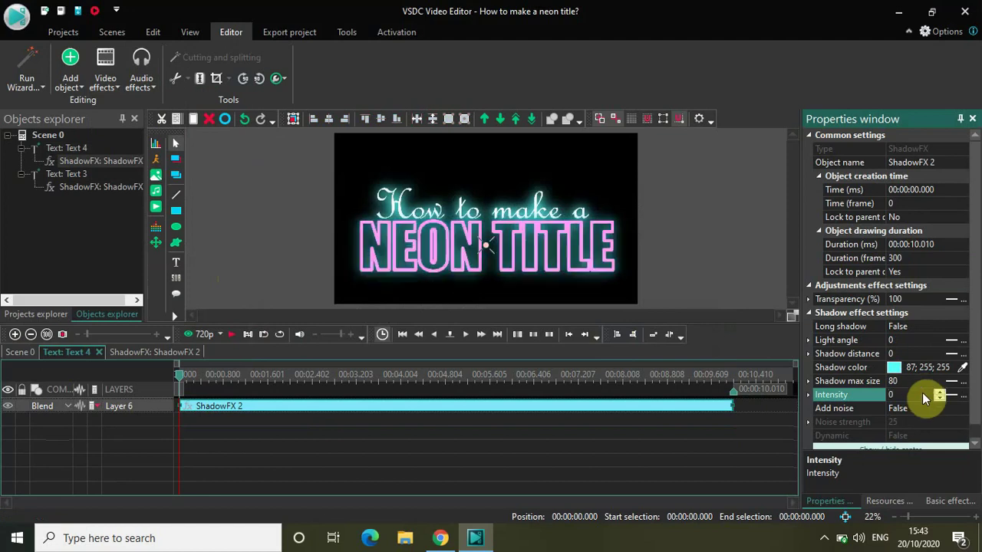
pyautogui.click(682, 247)
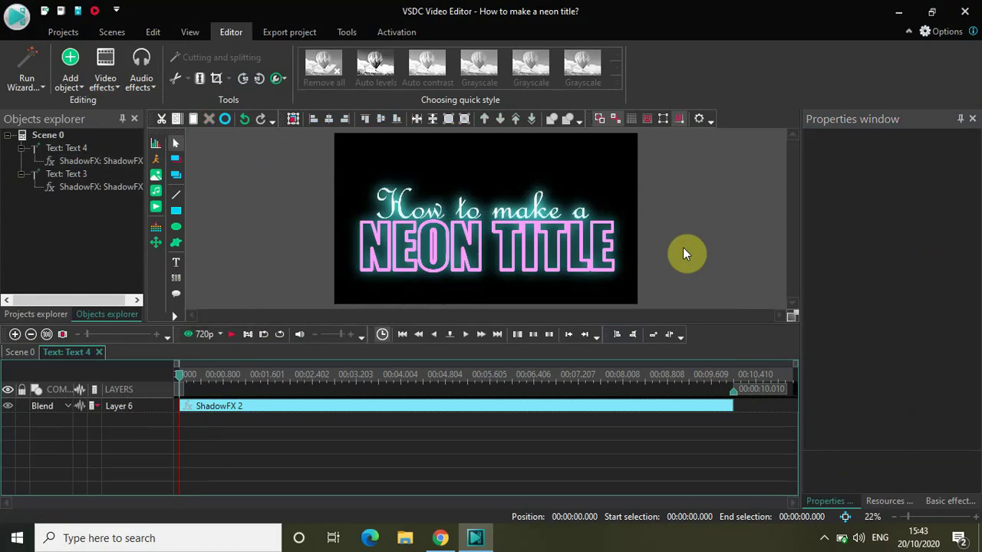
# - Move the "How to make a" text up to a top coordinate of about 268 and shift "NEON TITLE" up just beneath it
pyautogui.click(20, 352)
pyautogui.click(525, 198)
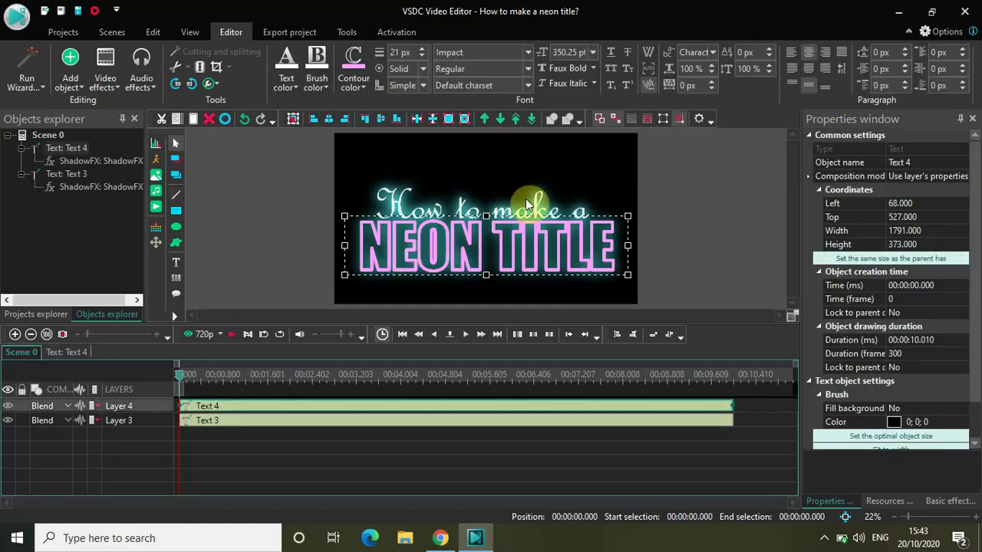
pyautogui.moveTo(525, 199); pyautogui.dragTo(525, 188)
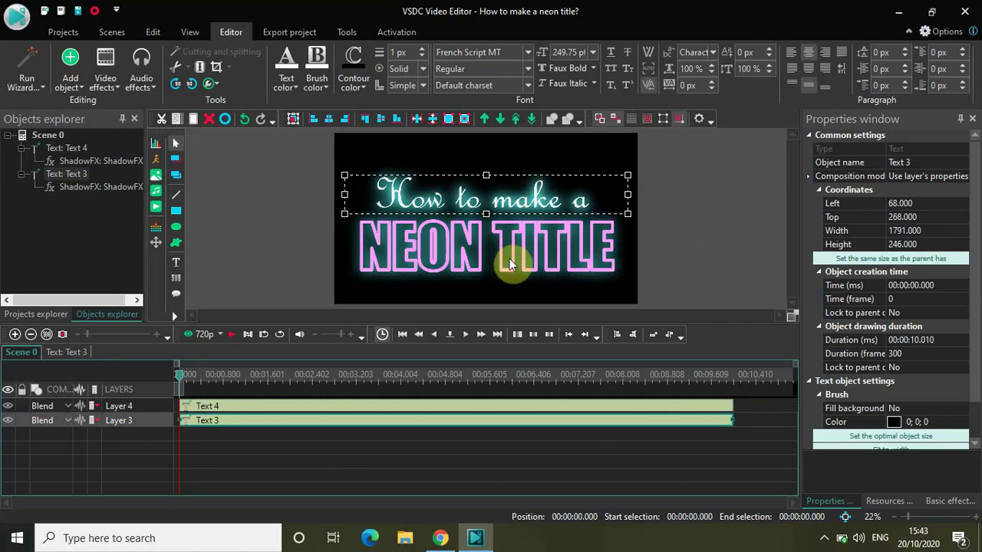
pyautogui.click(507, 257)
pyautogui.moveTo(510, 257); pyautogui.dragTo(510, 245)
pyautogui.click(681, 233)
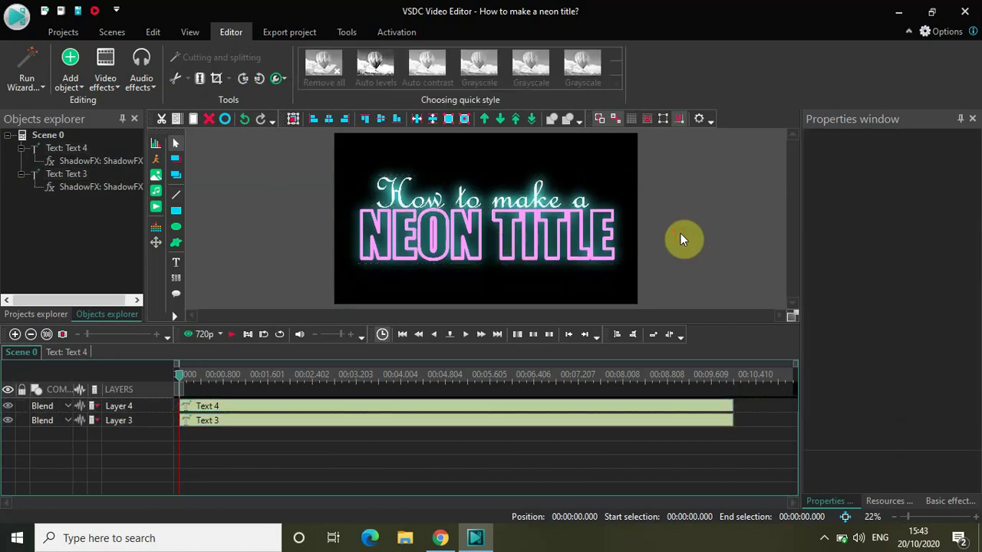
# - Add a Fade In transparency effect to the "How to make a" text object, starting from the scene beginning
pyautogui.doubleClick(406, 427)
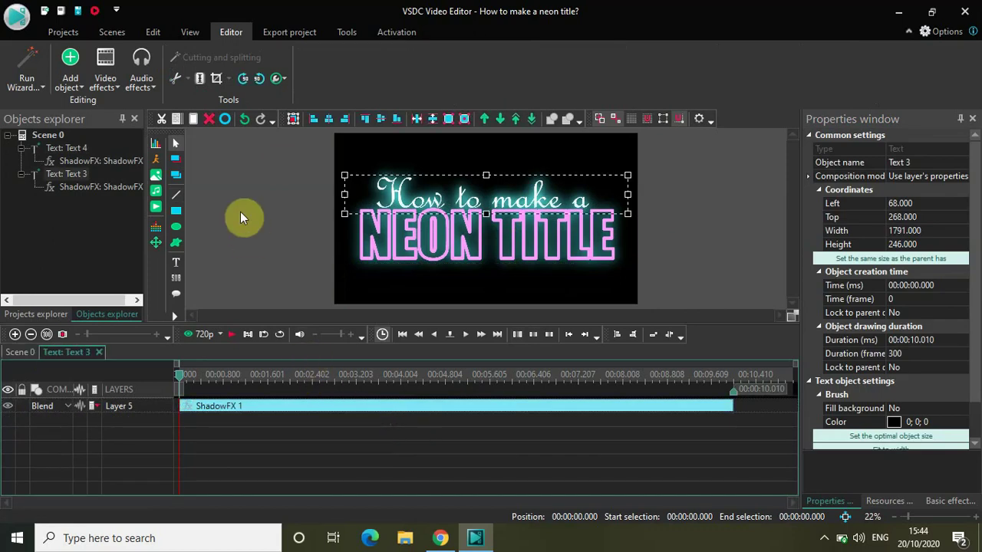
pyautogui.click(104, 77)
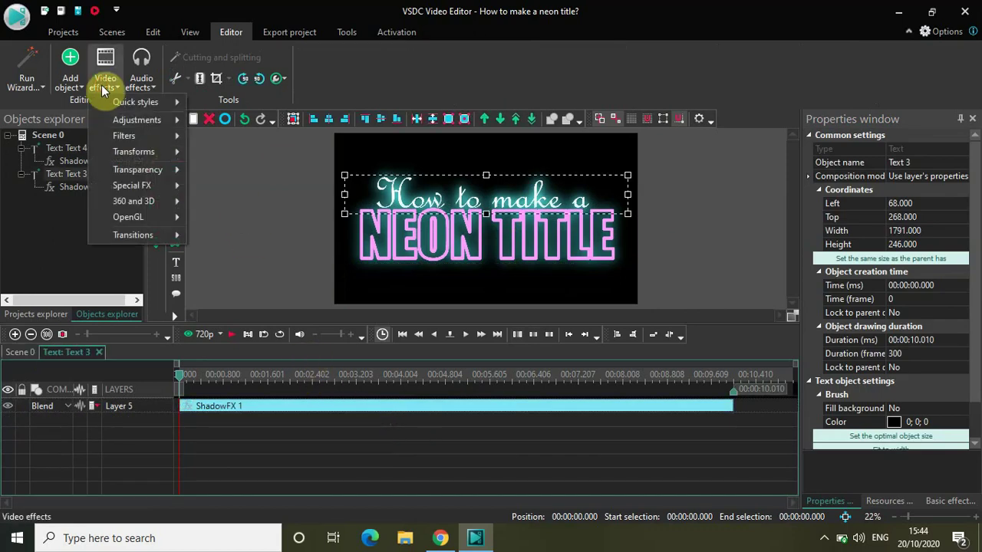
pyautogui.moveTo(143, 179)
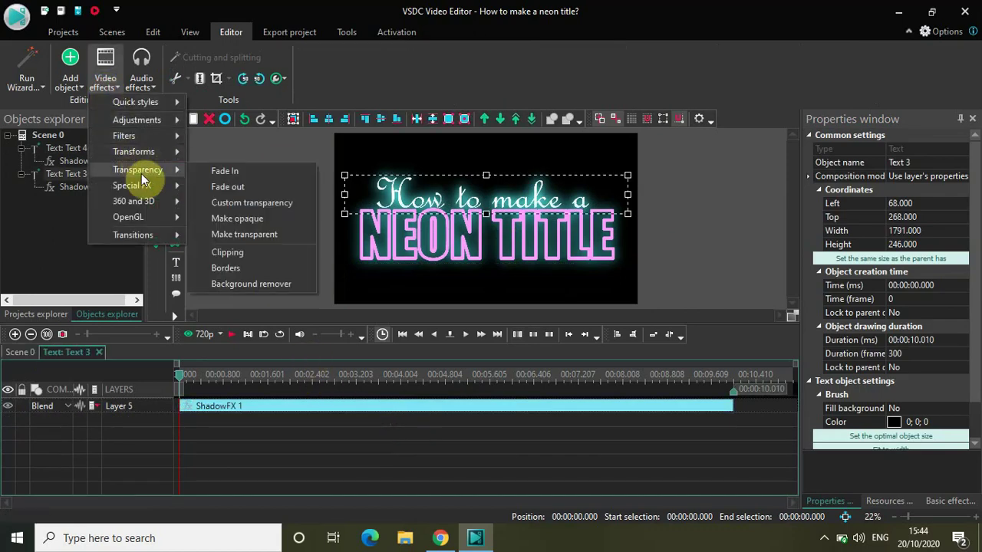
pyautogui.click(214, 171)
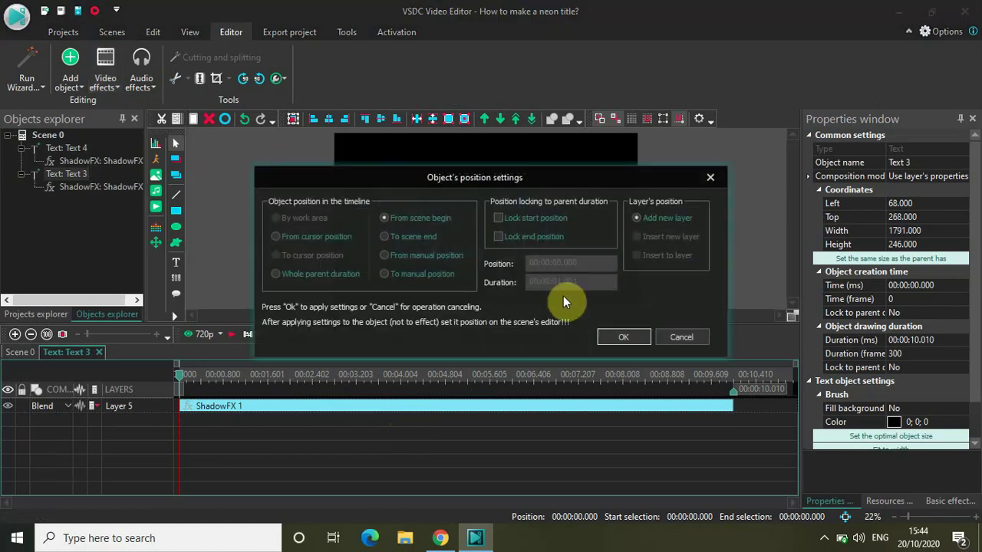
pyautogui.click(619, 335)
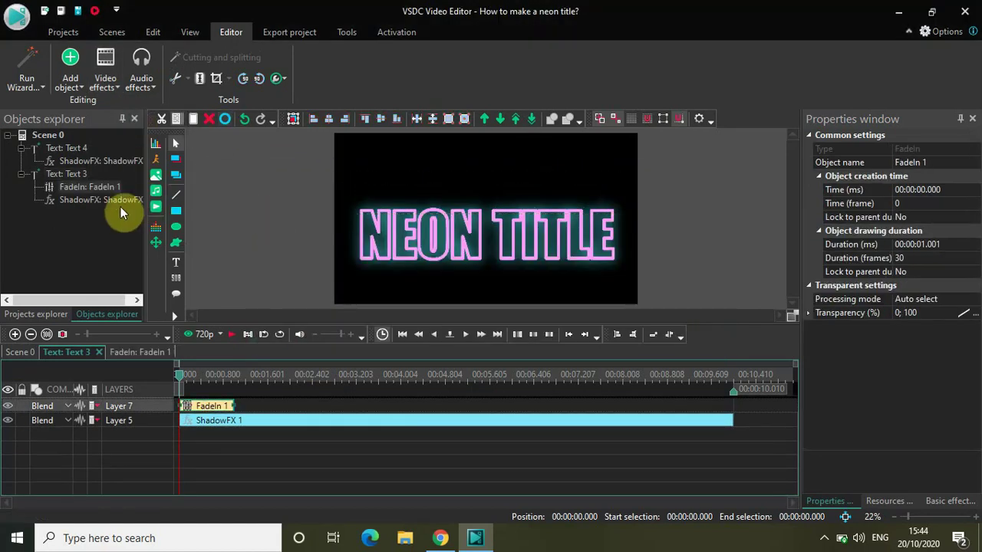
# - Add a Fade In transparency effect from the scene beginning to the "NEON TITLE" text and preview both fades up to about 2.5 seconds
pyautogui.click(18, 352)
pyautogui.click(296, 418)
pyautogui.doubleClick(349, 406)
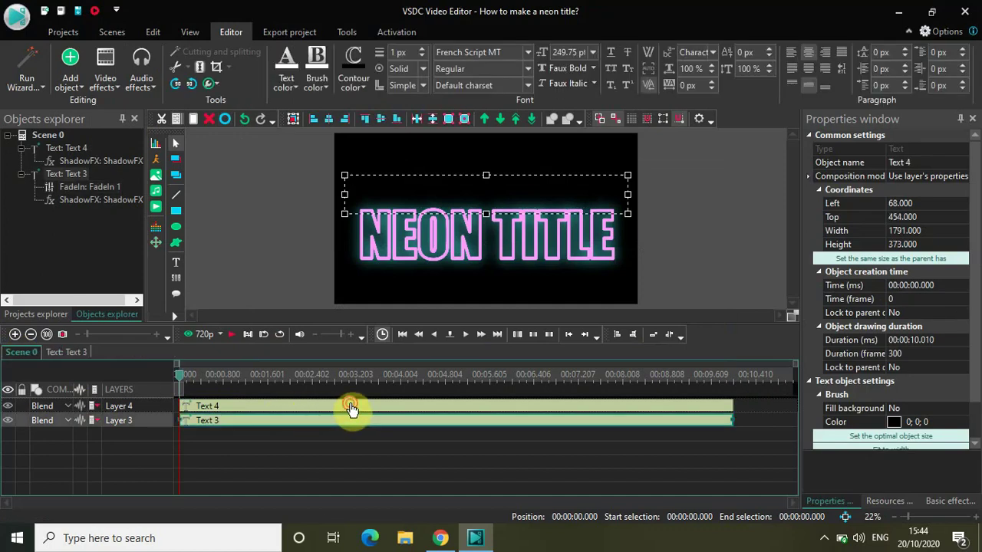
pyautogui.click(108, 81)
pyautogui.moveTo(173, 169)
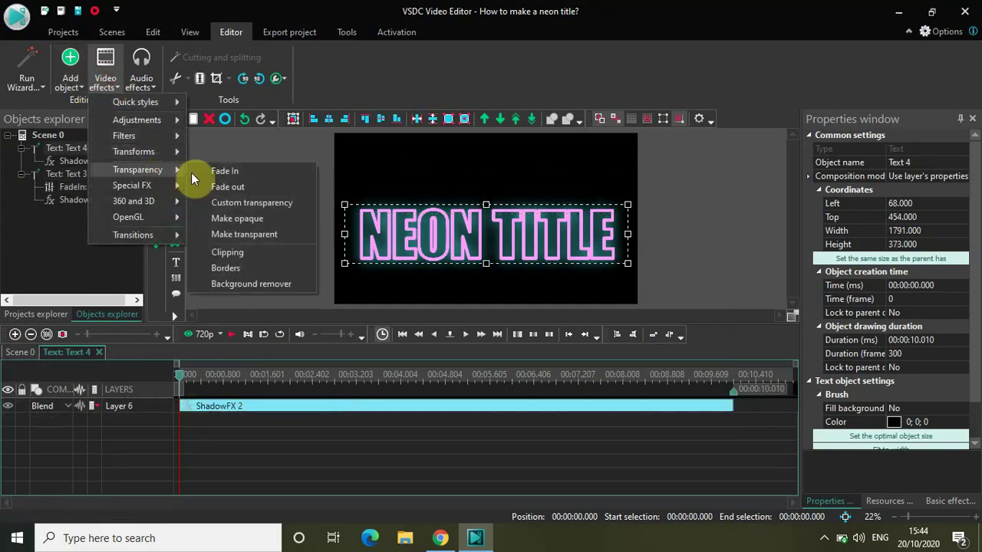
pyautogui.click(215, 174)
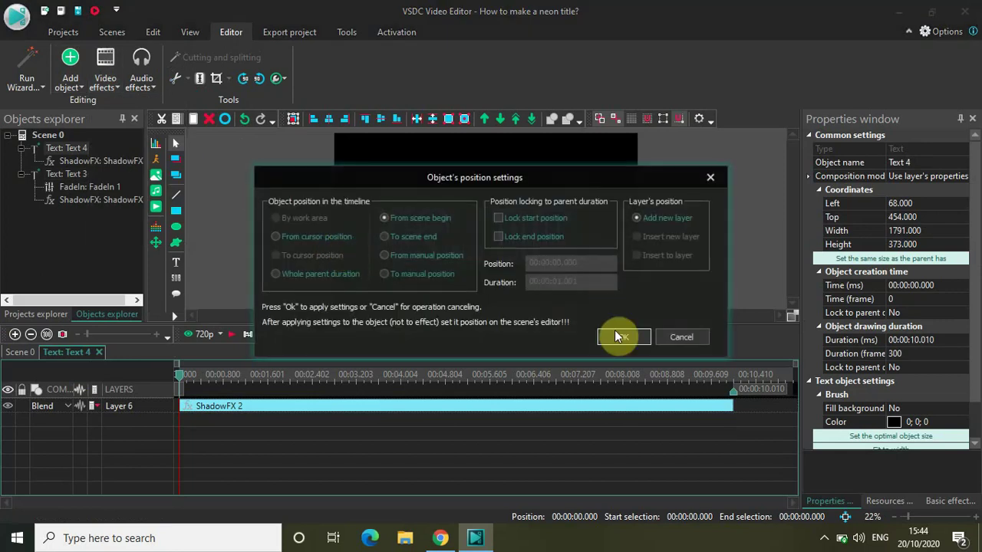
pyautogui.click(617, 337)
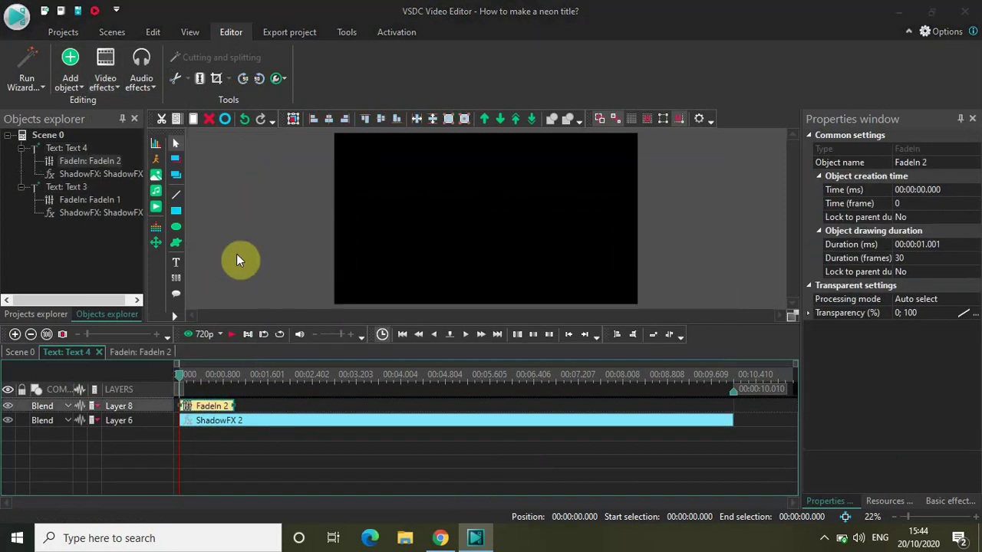
pyautogui.press('space')
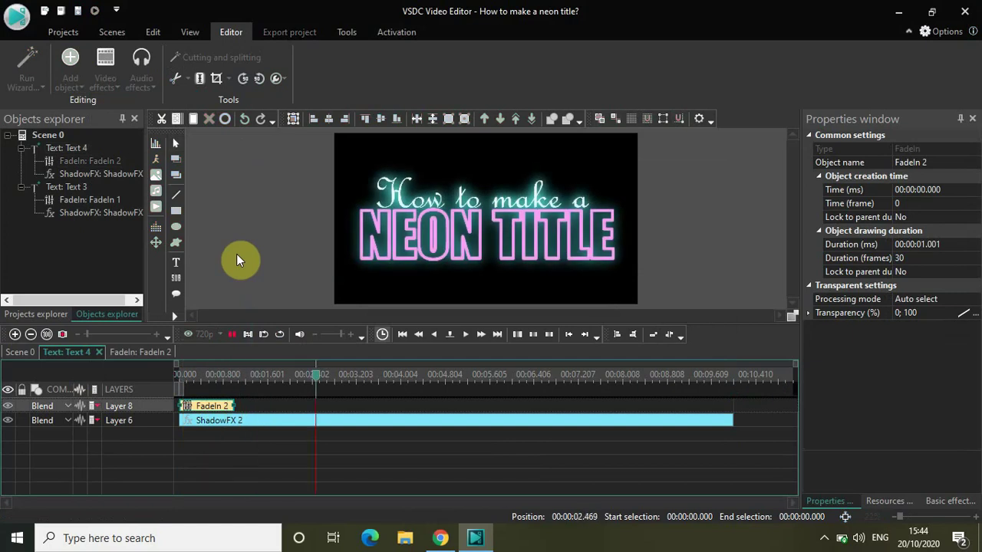
pyautogui.press('space')
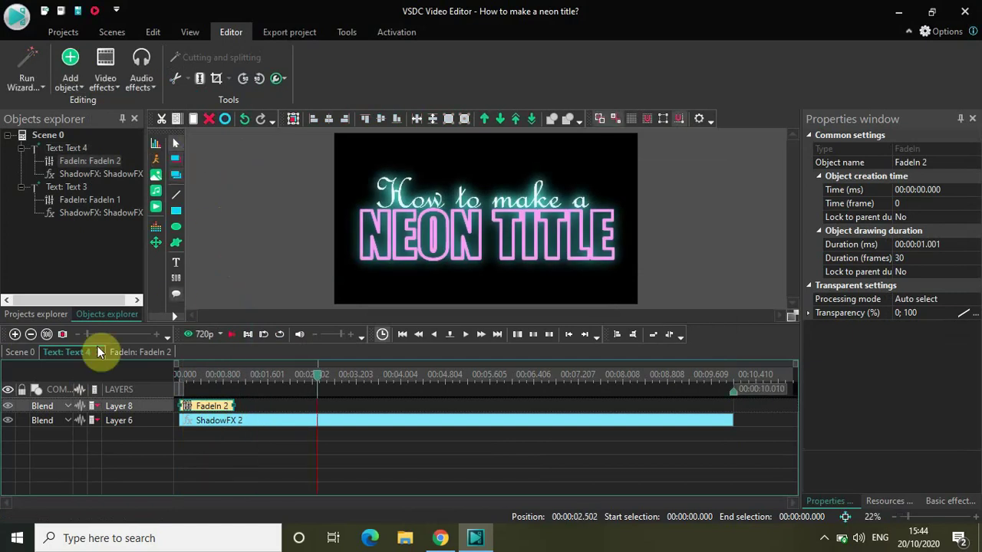
# - Add a Glitch effect from the Special FX group to the "How to make a" text object, starting at the cursor position
pyautogui.click(20, 353)
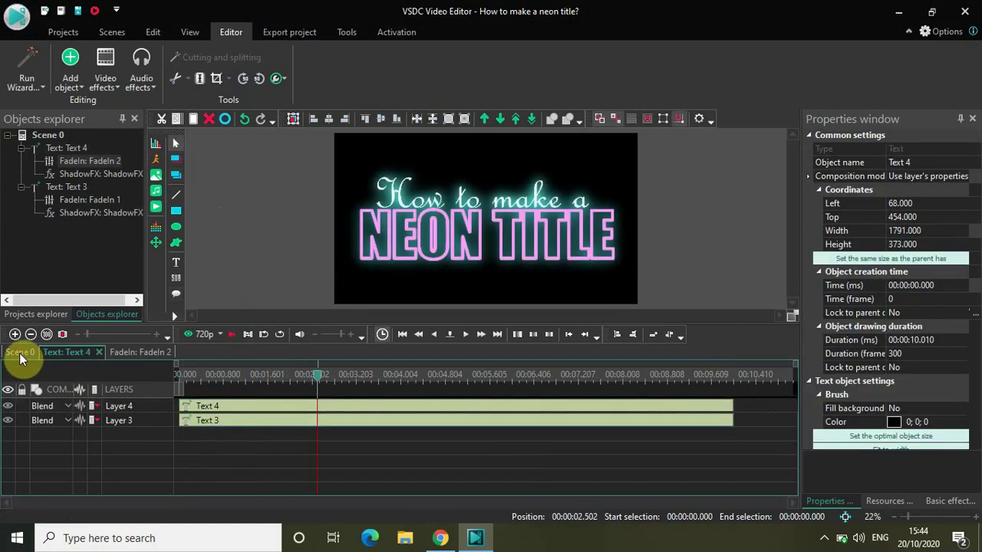
pyautogui.click(261, 424)
pyautogui.doubleClick(265, 423)
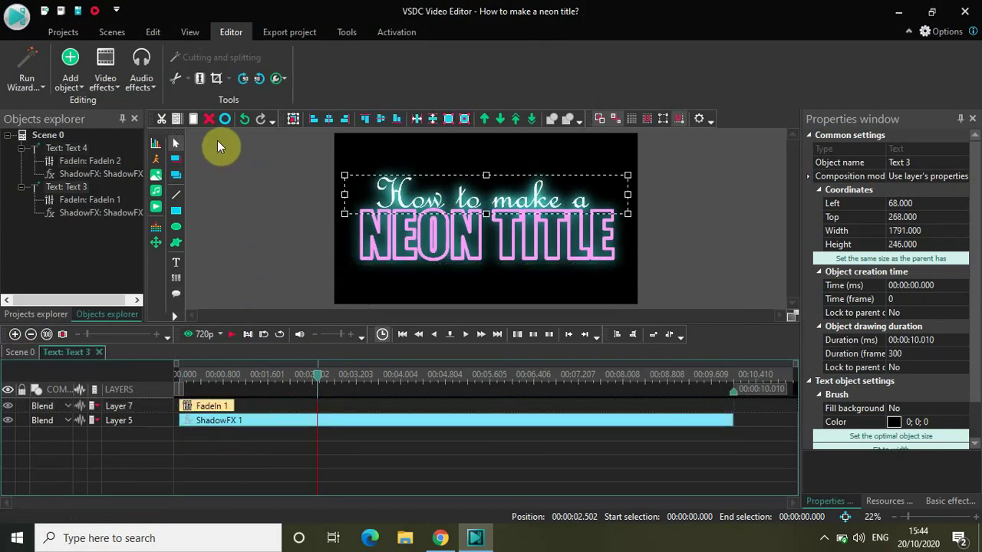
pyautogui.click(99, 84)
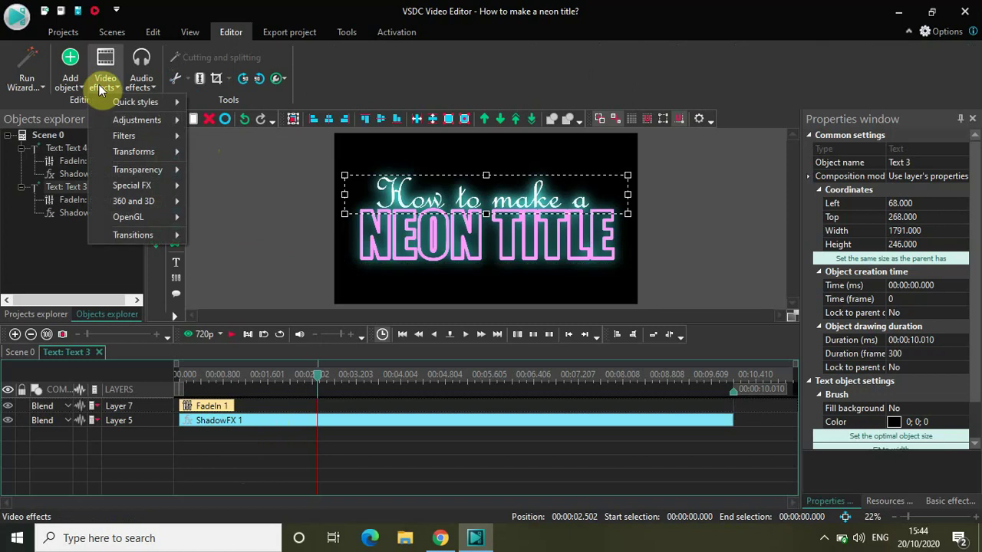
pyautogui.moveTo(142, 187)
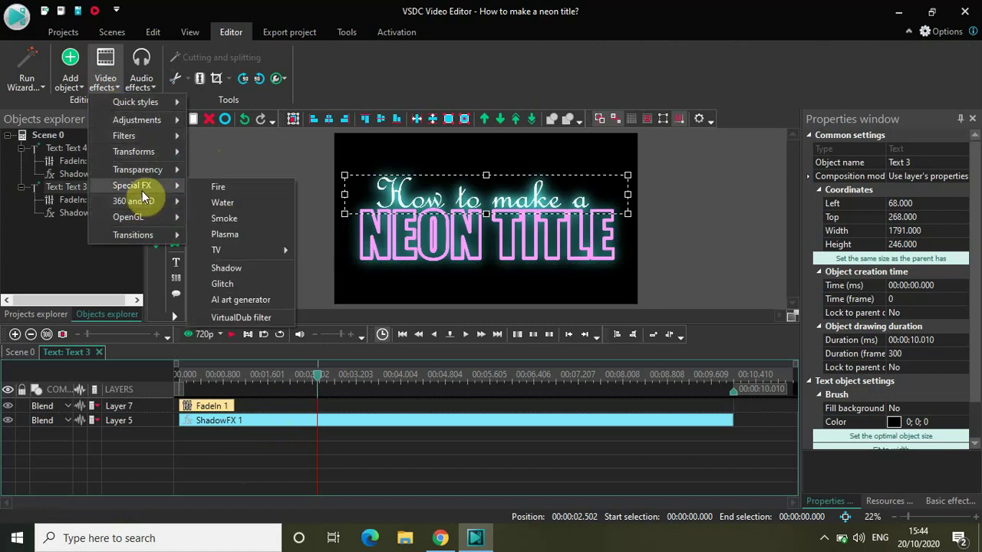
pyautogui.click(244, 284)
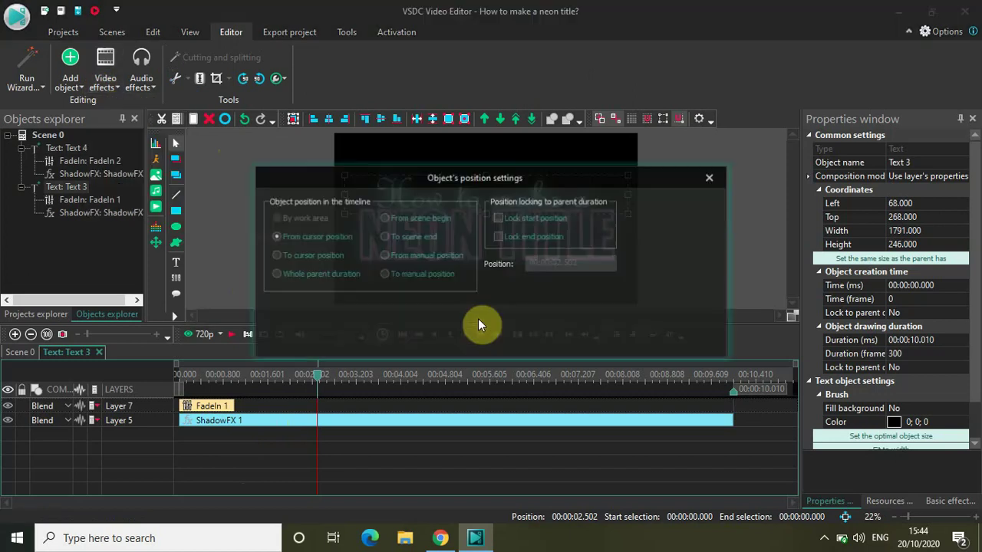
pyautogui.click(617, 337)
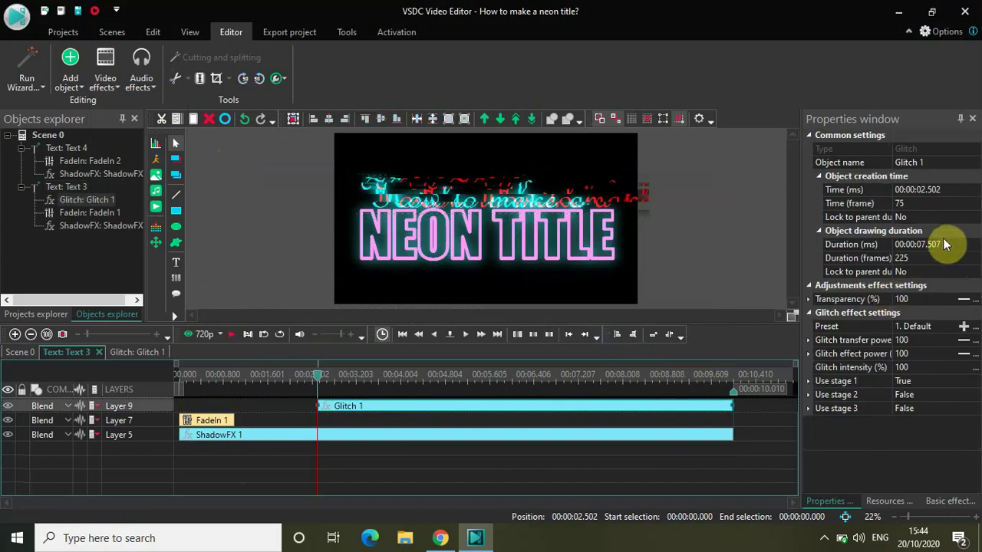
# - Set the drawing duration of the "How to make a" text's Glitch effect to 00:00:00.266
pyautogui.click(946, 244)
pyautogui.press('BackSpace')
pyautogui.press('BackSpace')
pyautogui.press('BackSpace')
pyautogui.press('BackSpace')
pyautogui.press('BackSpace')
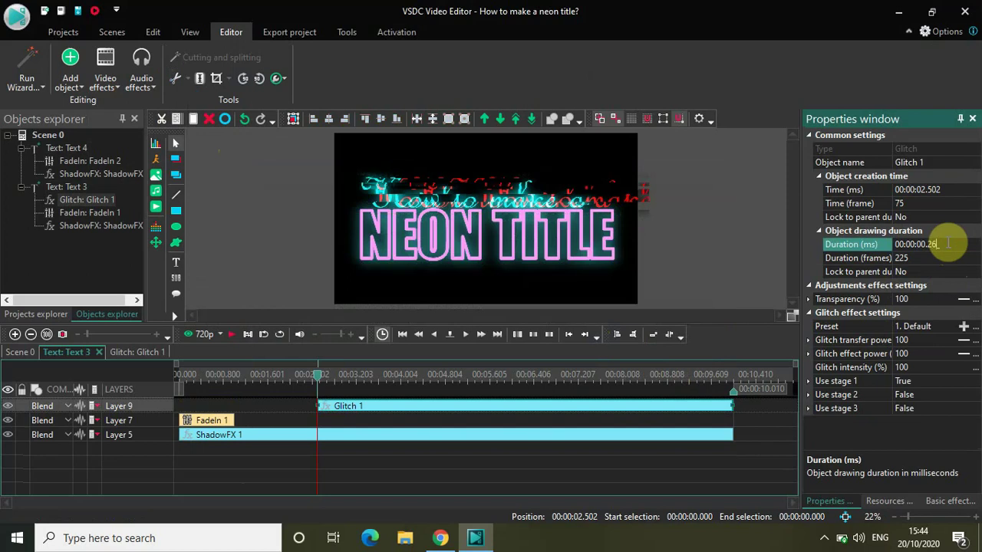
pyautogui.write('00266')
pyautogui.press('Return')
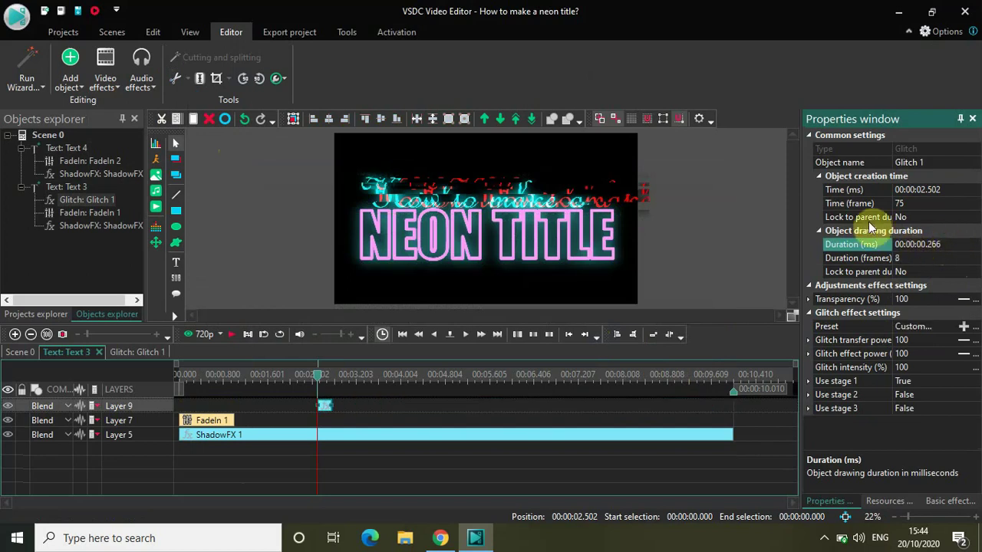
# - Set the creation time of the "How to make a" text's Glitch effect to 00:00:01.001
pyautogui.click(943, 193)
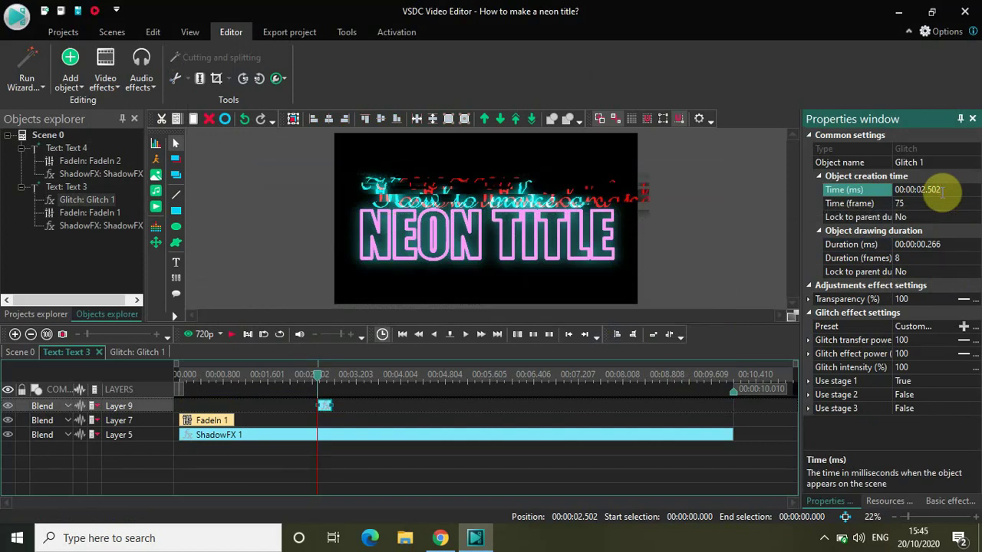
pyautogui.press('BackSpace')
pyautogui.press('BackSpace')
pyautogui.press('BackSpace')
pyautogui.write('000')
pyautogui.press('Return')
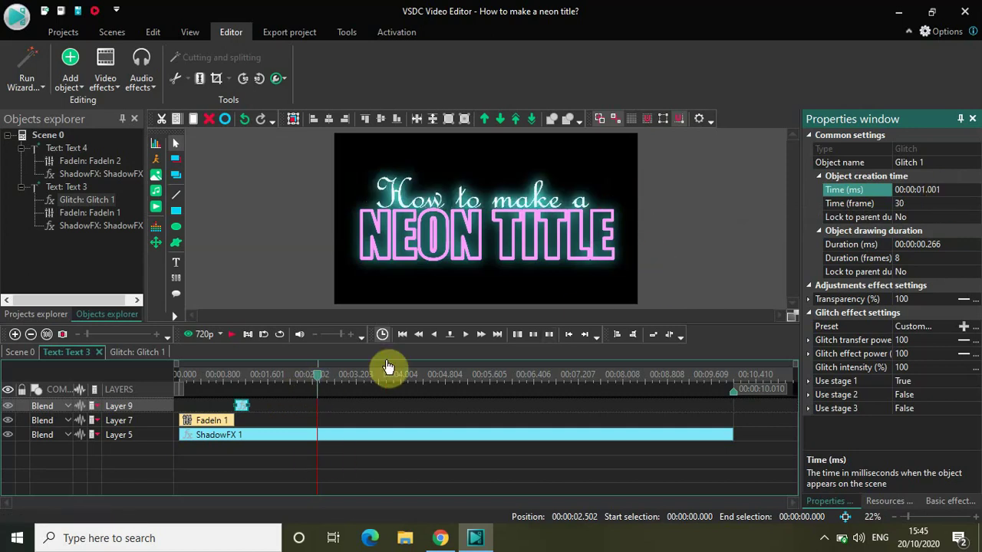
# - Apply the "6. Just Displacement" preset to the "How to make a" text's Glitch effect
pyautogui.click(929, 325)
pyautogui.click(954, 326)
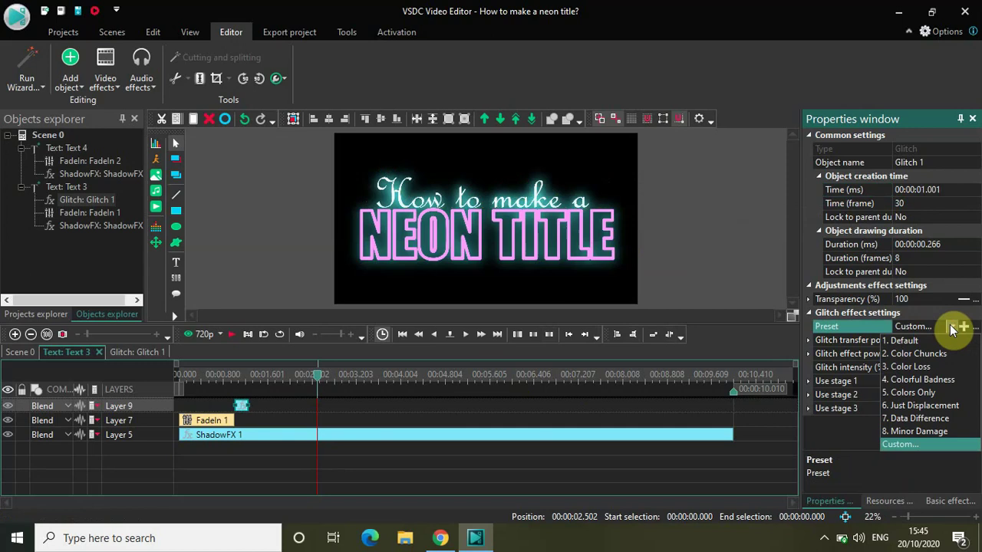
pyautogui.click(909, 405)
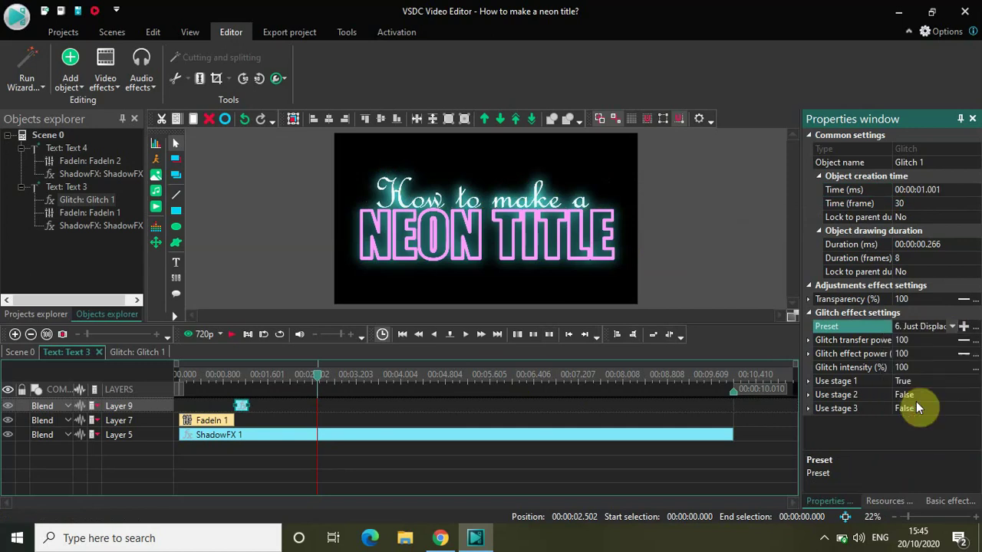
# - Add a Glitch effect from the Special FX group to the "NEON TITLE" text object, starting at the cursor position
pyautogui.click(17, 352)
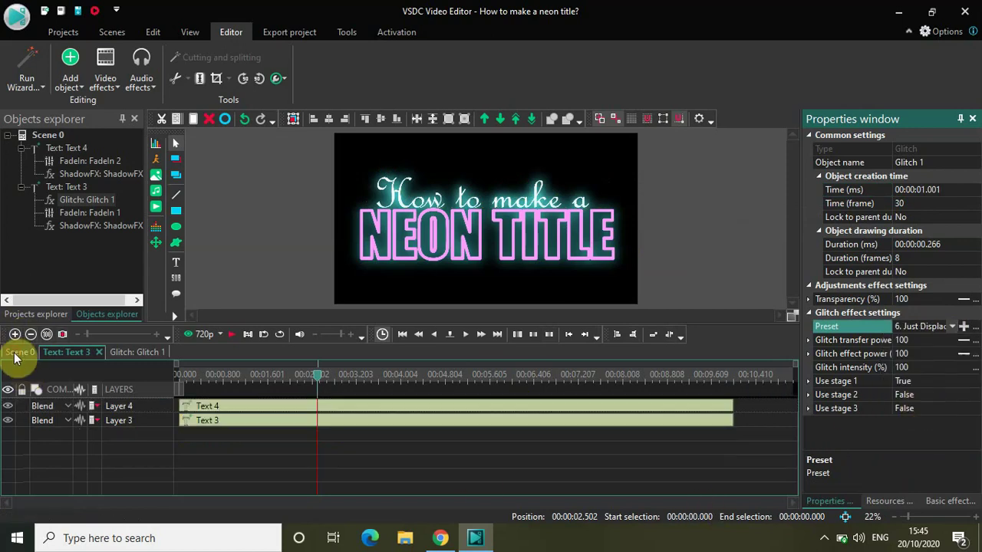
pyautogui.doubleClick(267, 406)
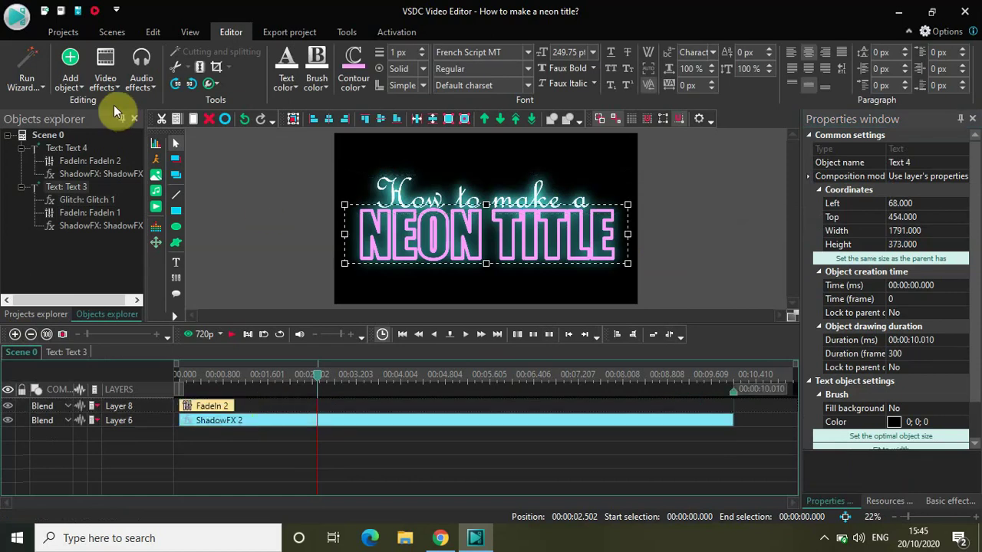
pyautogui.click(105, 83)
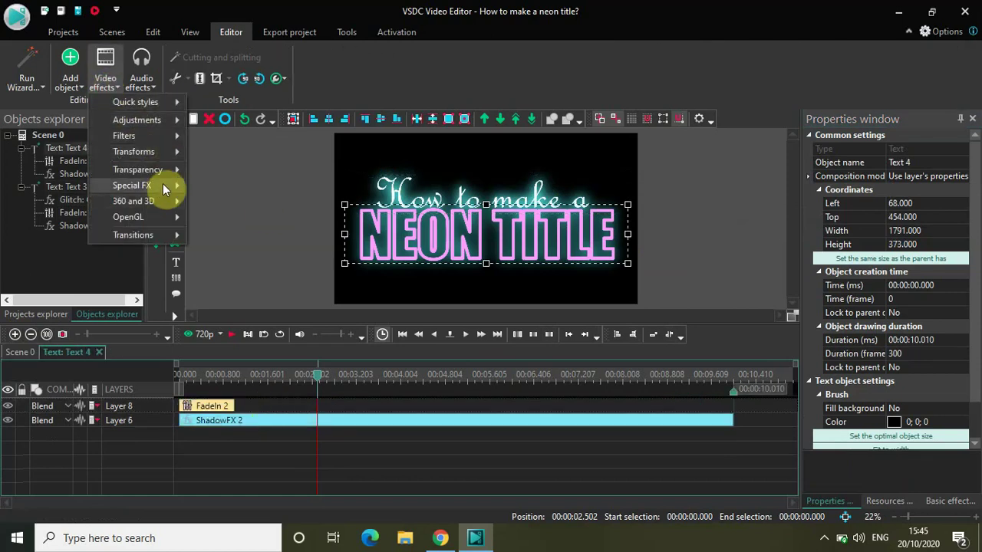
pyautogui.moveTo(165, 186)
pyautogui.click(232, 284)
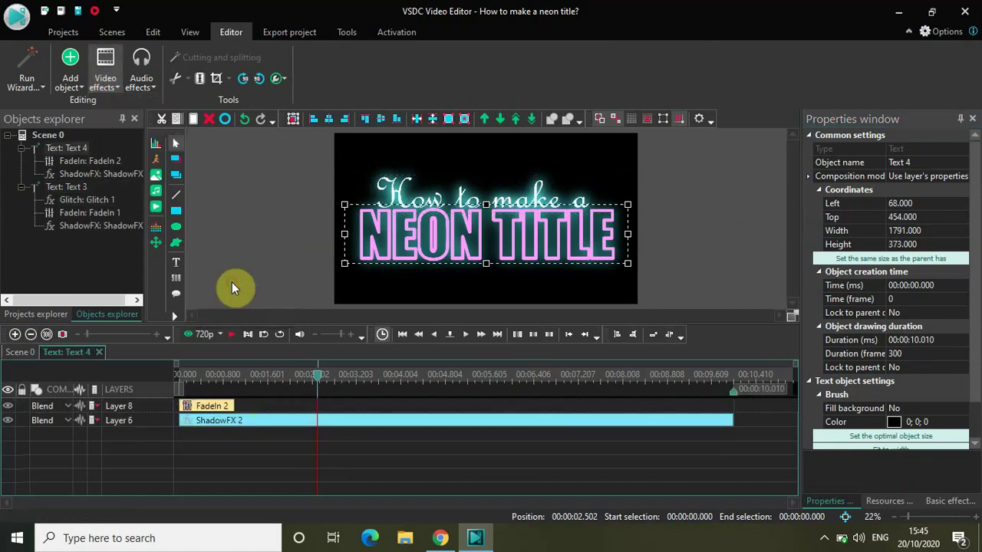
pyautogui.click(613, 336)
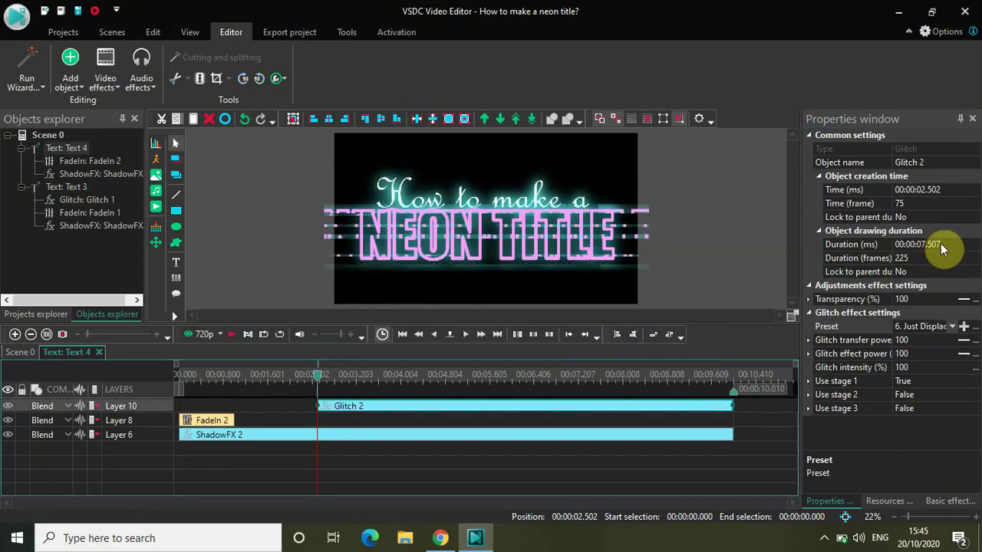
# - Set the drawing duration of the "NEON TITLE" text's Glitch effect to 00:00:00.266
pyautogui.click(943, 243)
pyautogui.press('BackSpace')
pyautogui.press('BackSpace')
pyautogui.press('BackSpace')
pyautogui.press('BackSpace')
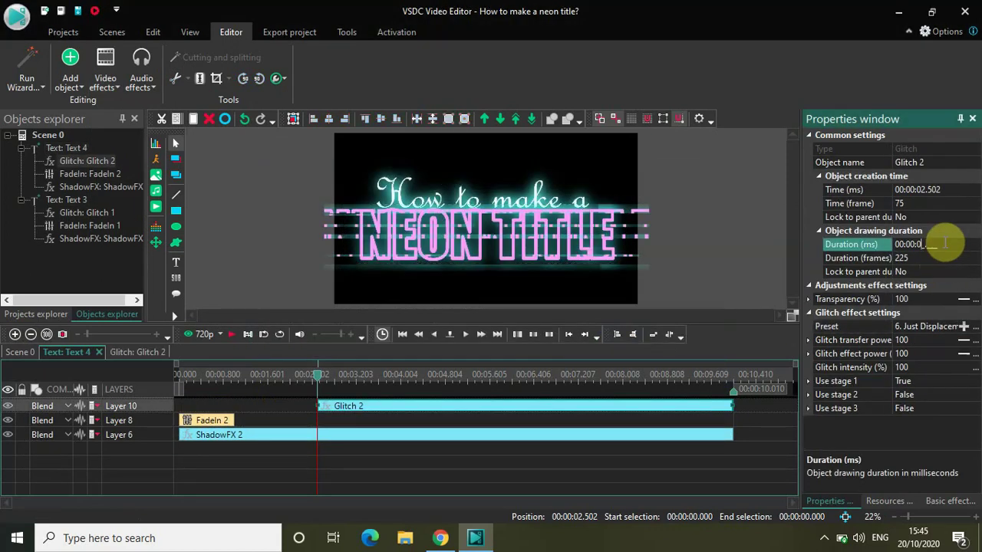
pyautogui.write('0.266')
pyautogui.press('Return')
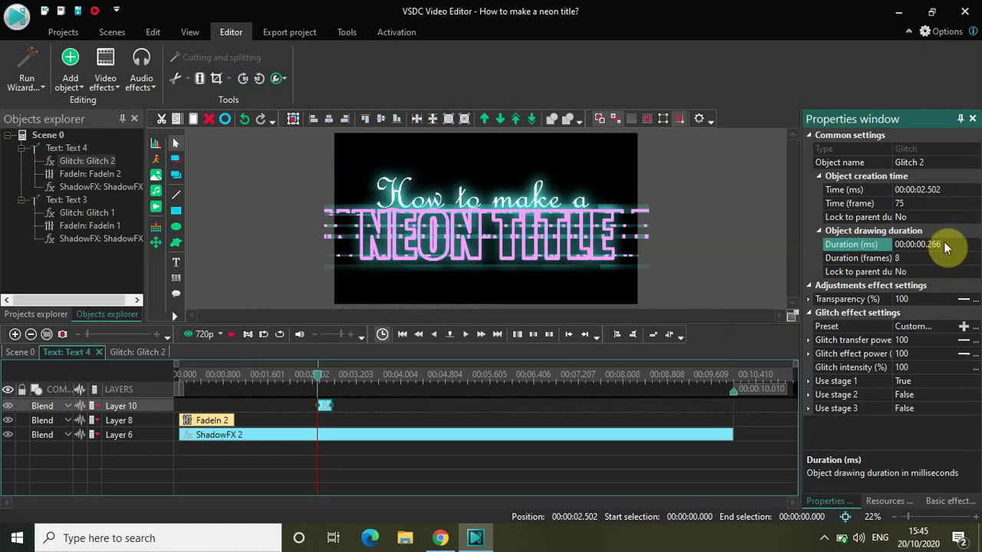
# - Set the creation time of the "NEON TITLE" text's Glitch effect to 00:00:01.001
pyautogui.click(942, 191)
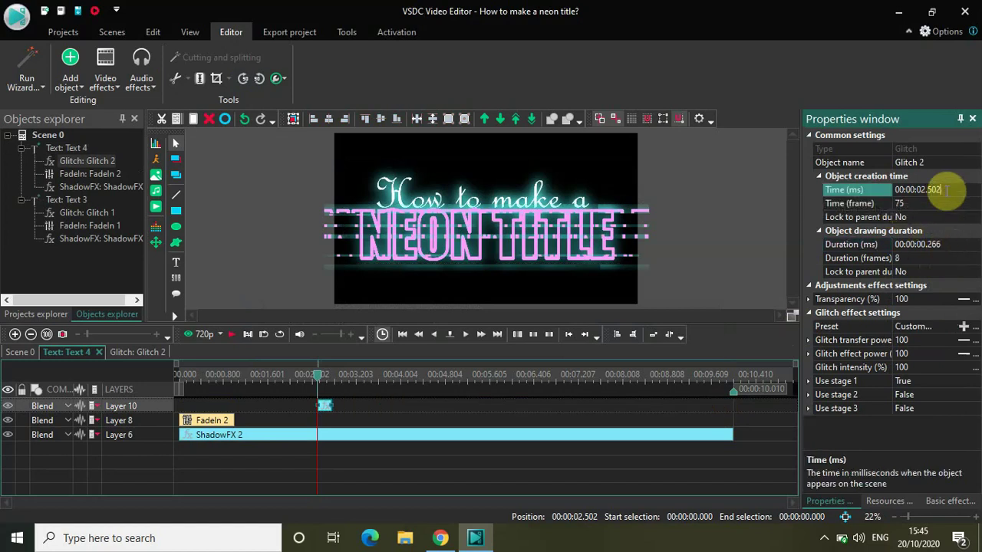
pyautogui.press('BackSpace')
pyautogui.press('BackSpace')
pyautogui.press('BackSpace')
pyautogui.press('BackSpace')
pyautogui.write('0')
pyautogui.press('BackSpace')
pyautogui.write('1.001')
pyautogui.press('Return')
# - Apply the "6. Just Displacement" preset to the "NEON TITLE" text's Glitch effect
pyautogui.click(936, 328)
pyautogui.click(954, 328)
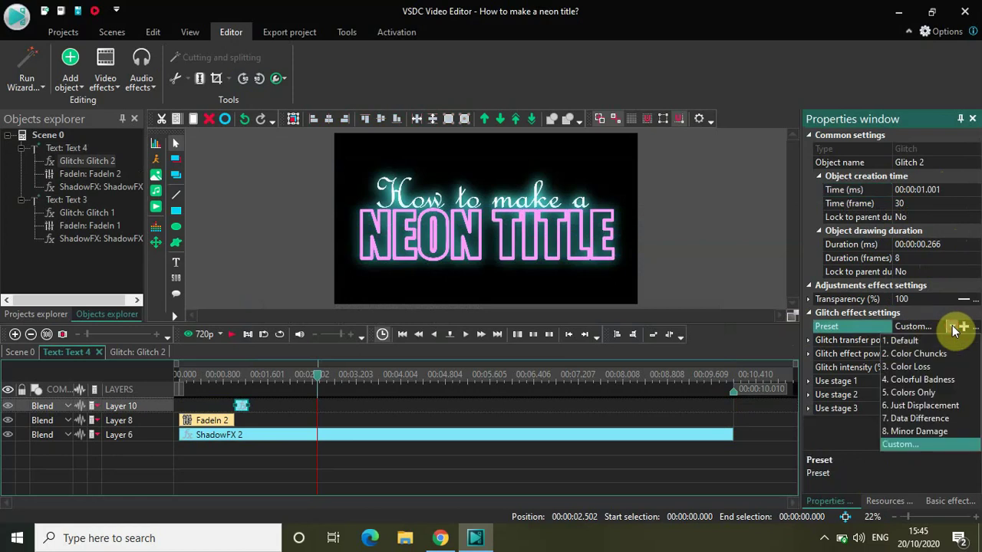
pyautogui.click(923, 406)
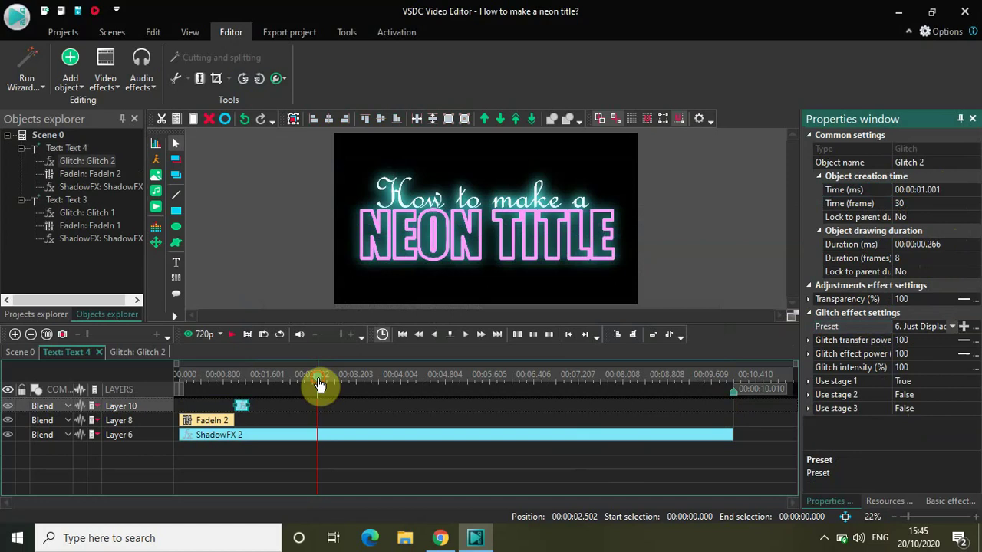
# - Play the title animation from the start for about three seconds to check the fade-in and glitch
pyautogui.moveTo(319, 386); pyautogui.dragTo(123, 387)
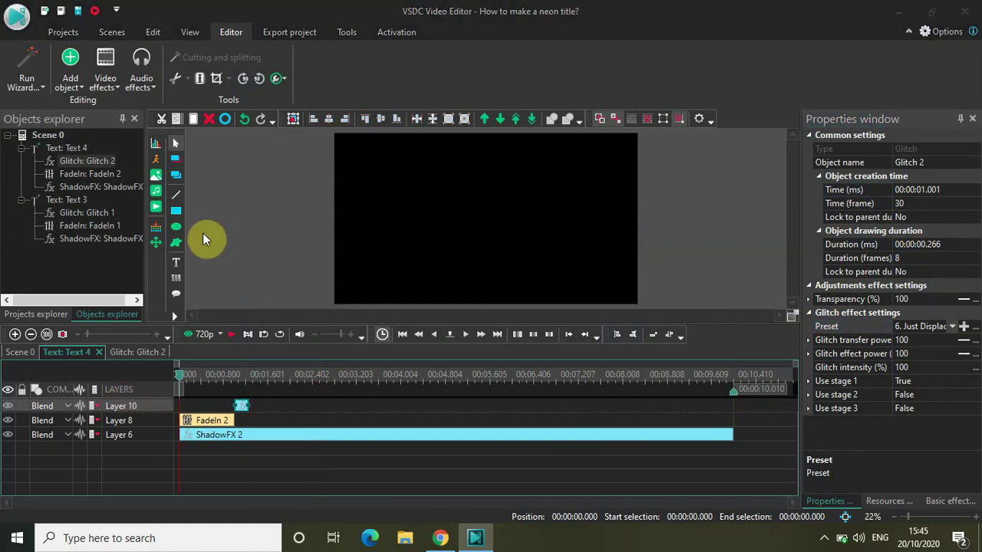
pyautogui.press('space')
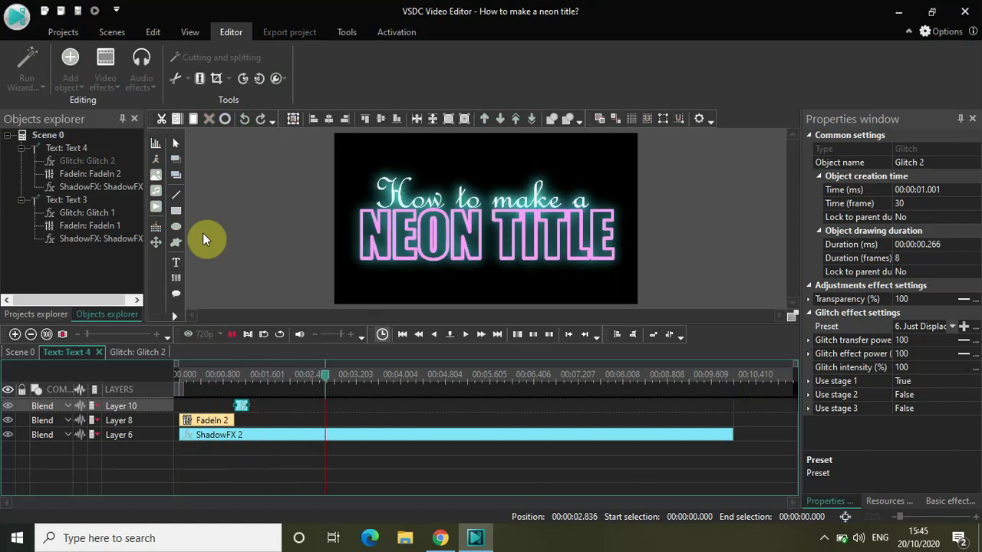
pyautogui.press('space')
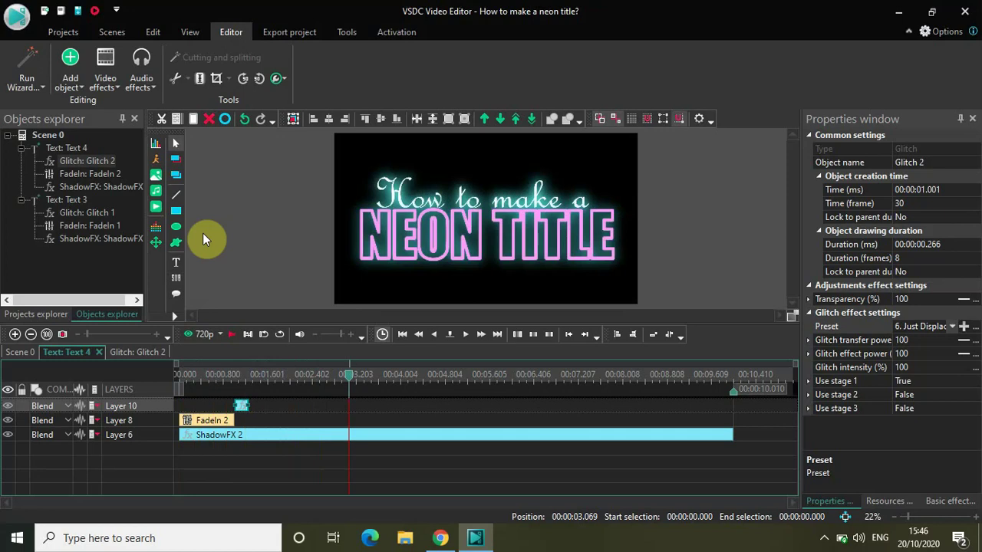
# - Return to the Scene 0 timeline with nothing selected, rewind to the start and place the cursor at about 00:00:02.669
pyautogui.click(20, 352)
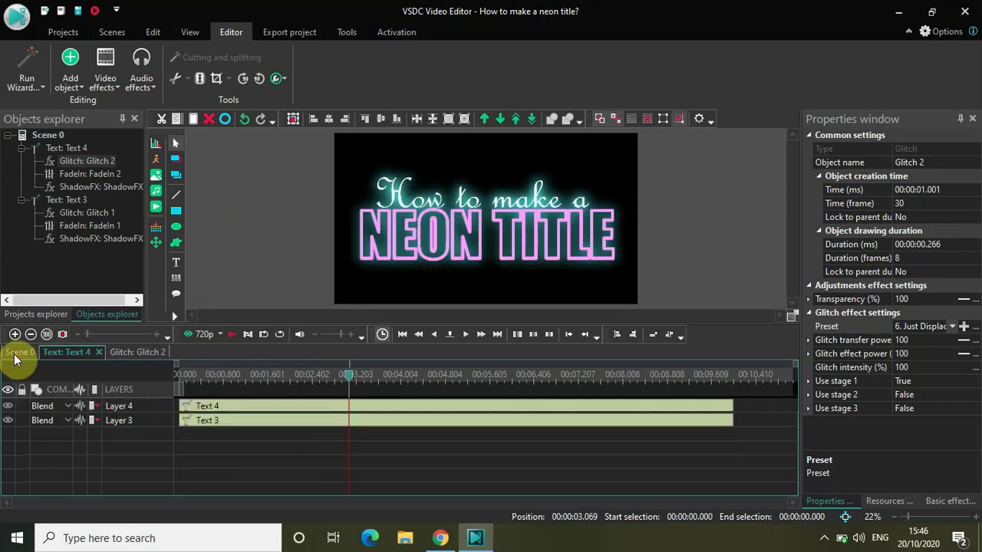
pyautogui.click(265, 265)
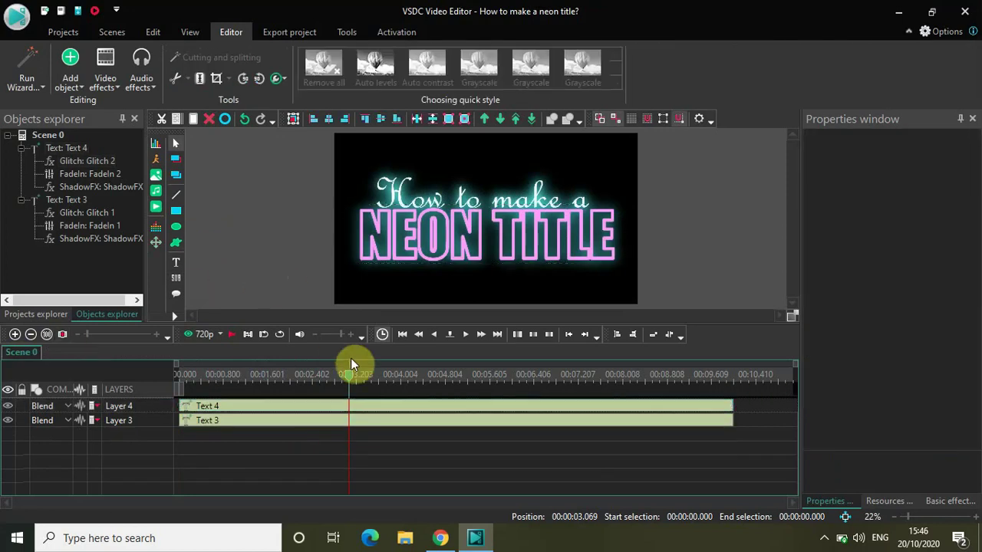
pyautogui.moveTo(349, 381); pyautogui.dragTo(138, 394)
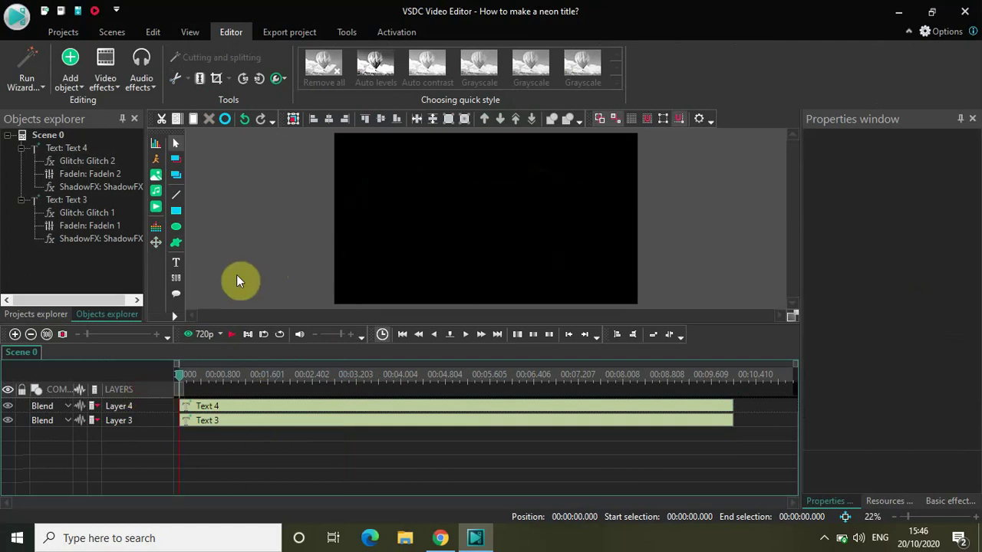
pyautogui.click(328, 374)
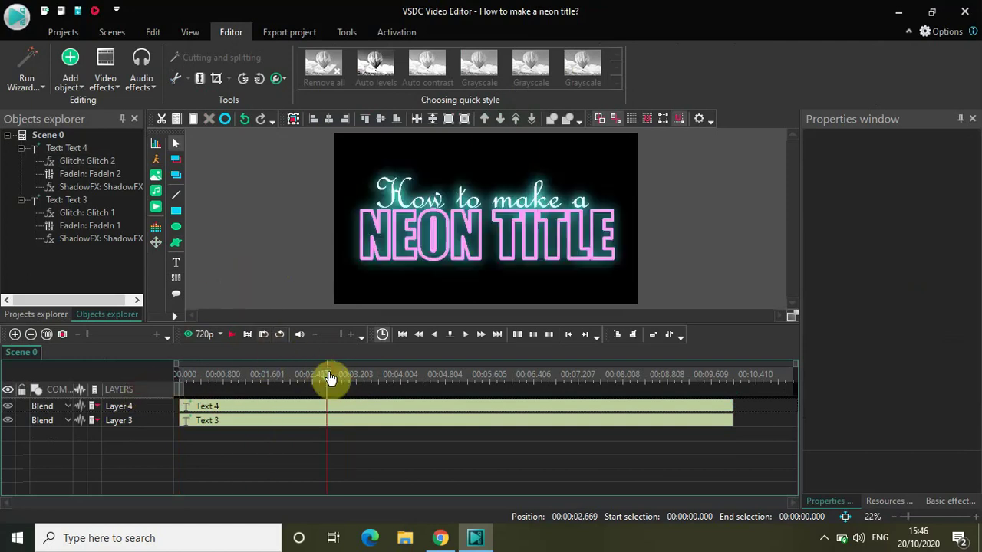